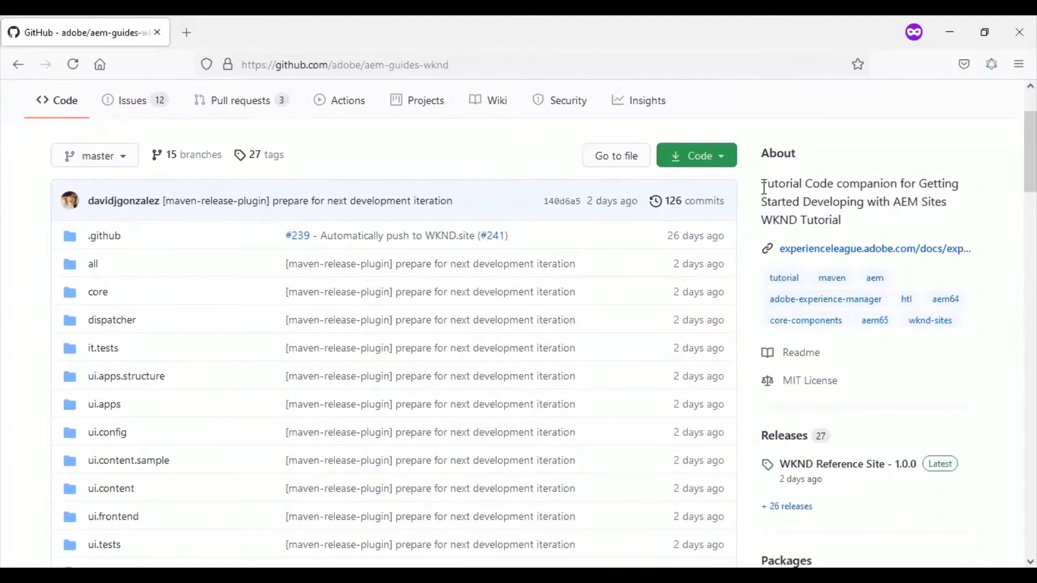
{"action": "left_click_drag", "start_coordinate": [761, 183], "coordinate": [841, 215]}
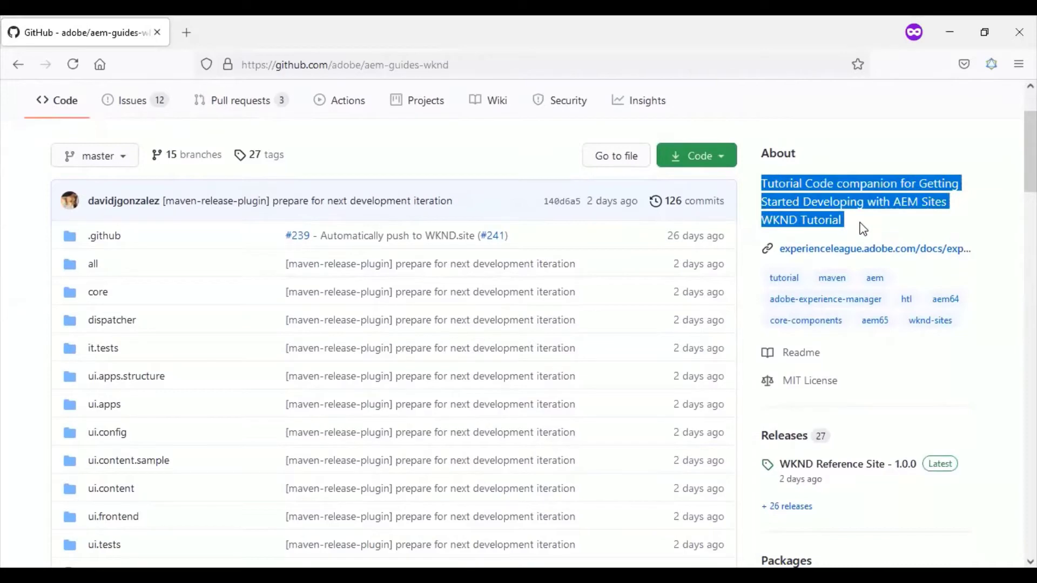
{"action": "left_click", "coordinate": [908, 233]}
{"action": "scroll", "coordinate": [519, 324], "scroll_direction": "down", "scroll_amount": 12}
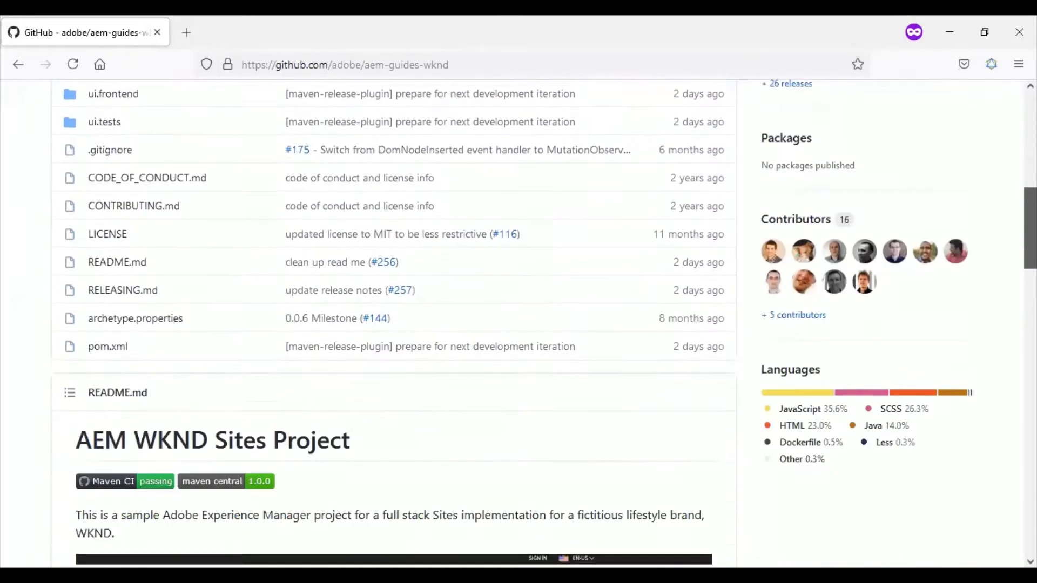
{"action": "scroll", "coordinate": [518, 324], "scroll_direction": "down", "scroll_amount": 2}
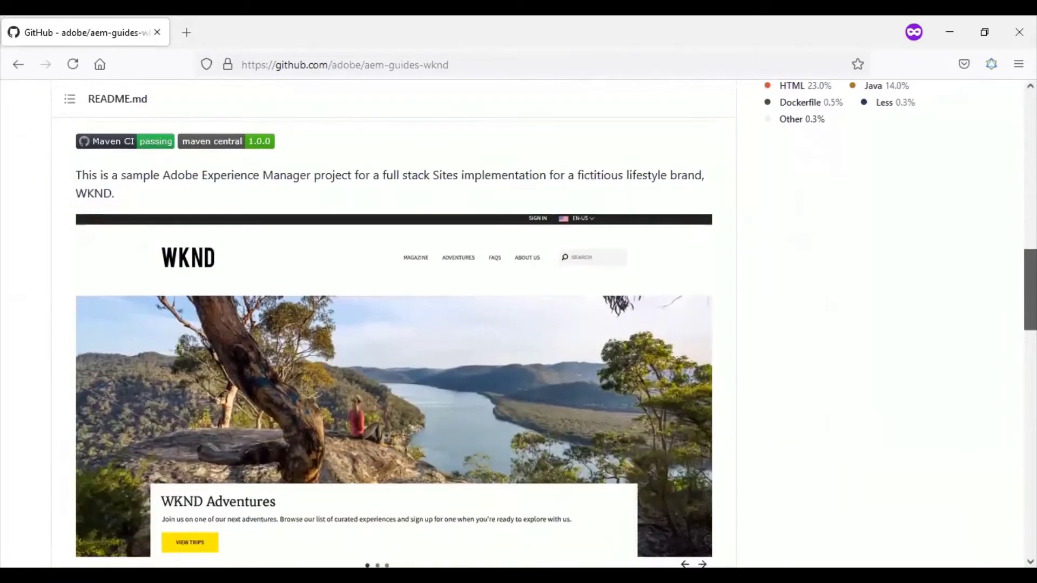
{"action": "scroll", "coordinate": [519, 324], "scroll_direction": "down", "scroll_amount": 3}
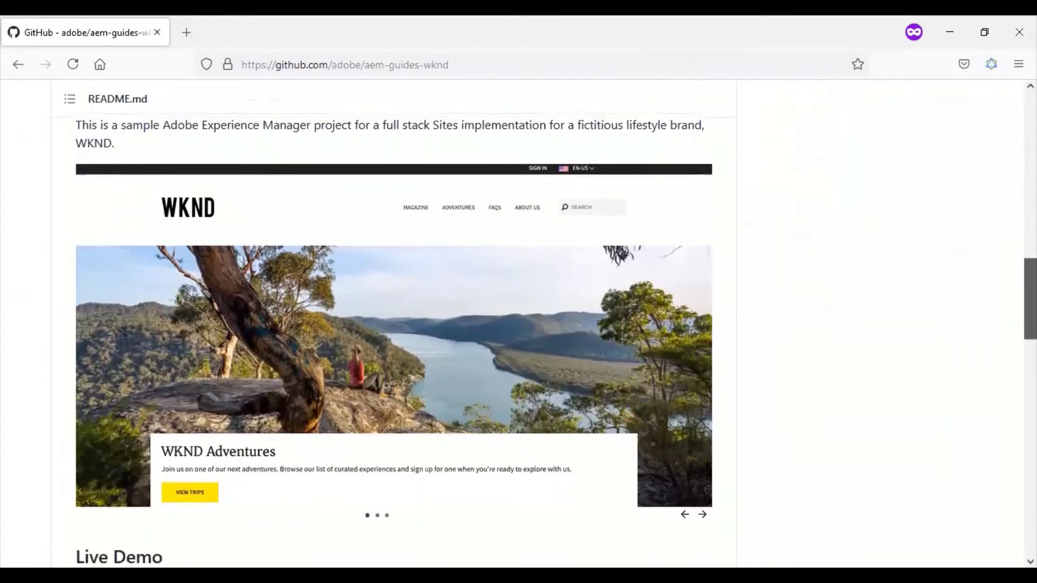
{"action": "scroll", "coordinate": [518, 324], "scroll_direction": "down", "scroll_amount": 6}
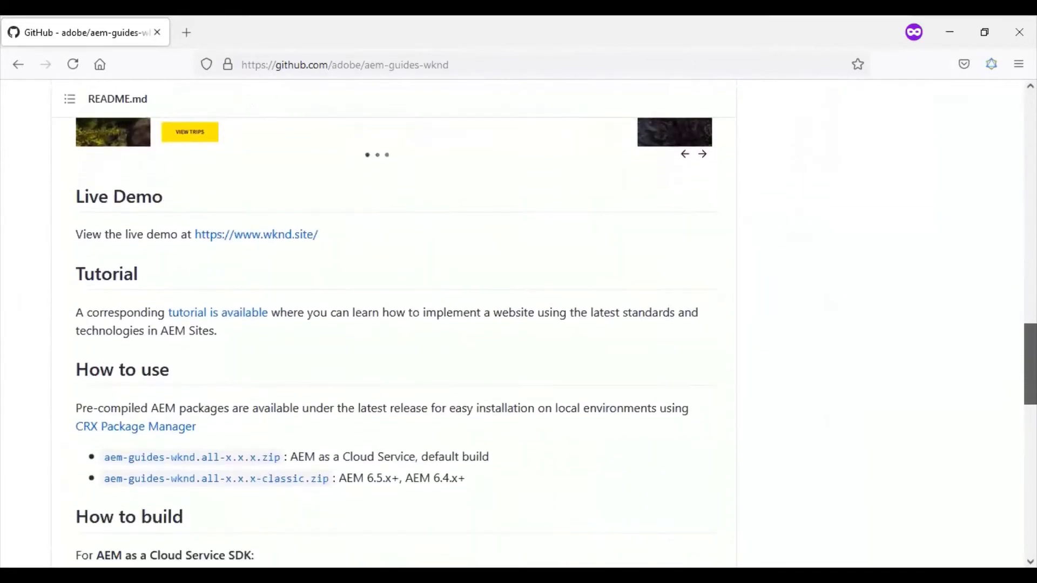
{"action": "scroll", "coordinate": [518, 324], "scroll_direction": "down", "scroll_amount": 3}
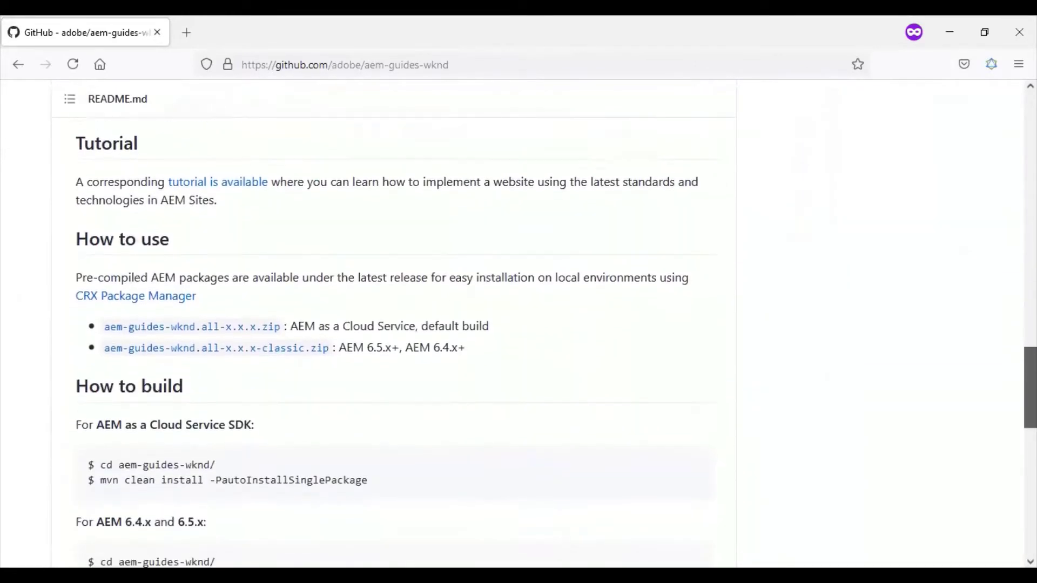
{"action": "scroll", "coordinate": [518, 324], "scroll_direction": "up", "scroll_amount": 15}
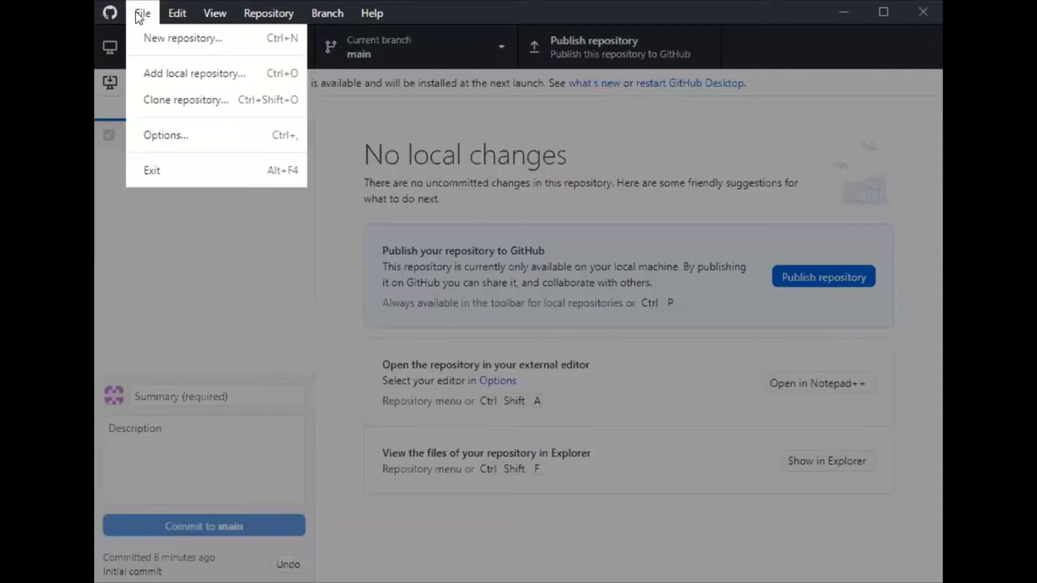
- Clone the adobe/aem-guides-wknd repository URL into the AEM As A Coud Service > WKND folder
{"action": "left_click", "coordinate": [142, 100]}
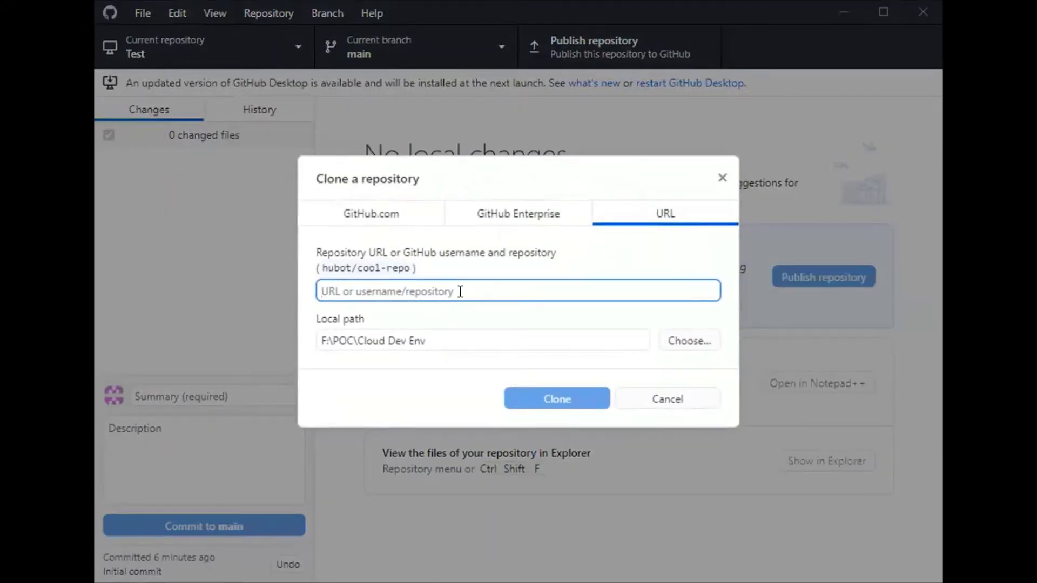
{"action": "type", "text": "https://github.com/adobe/aem-guides-wknd"}
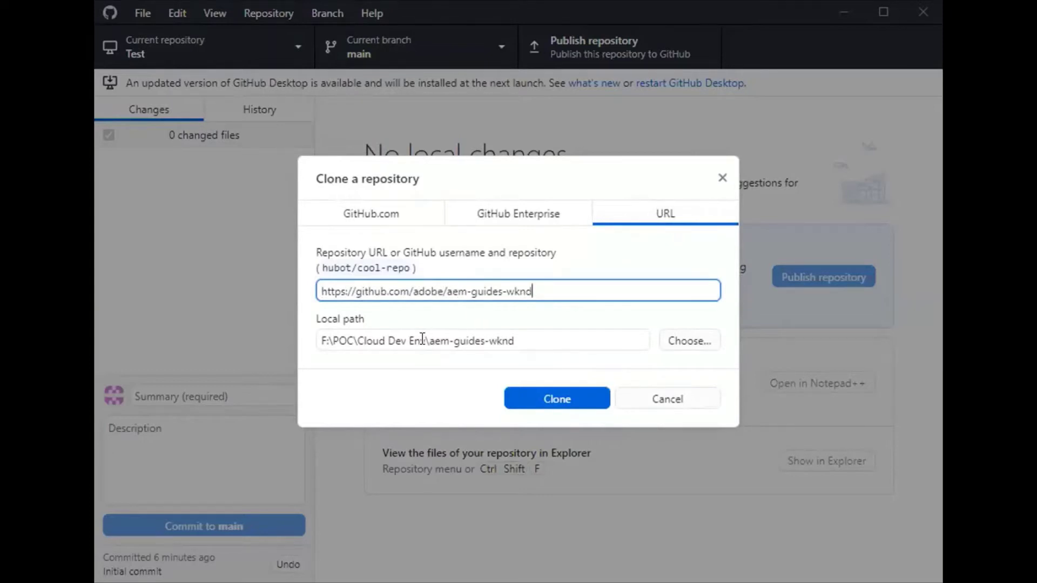
{"action": "left_click", "coordinate": [672, 343]}
{"action": "left_click", "coordinate": [331, 186]}
{"action": "double_click", "coordinate": [331, 185]}
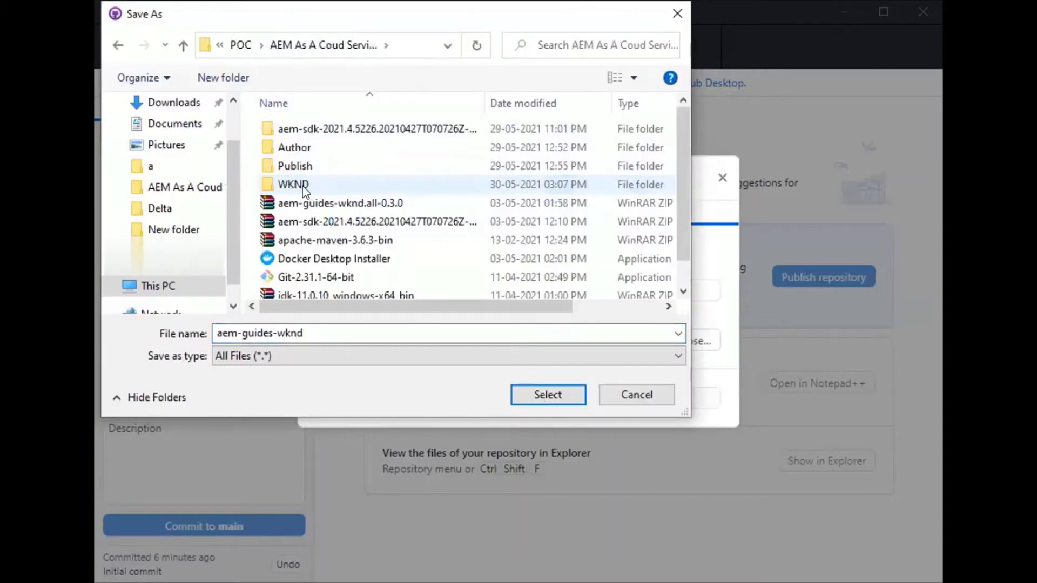
{"action": "left_click", "coordinate": [331, 188]}
{"action": "left_click", "coordinate": [555, 392]}
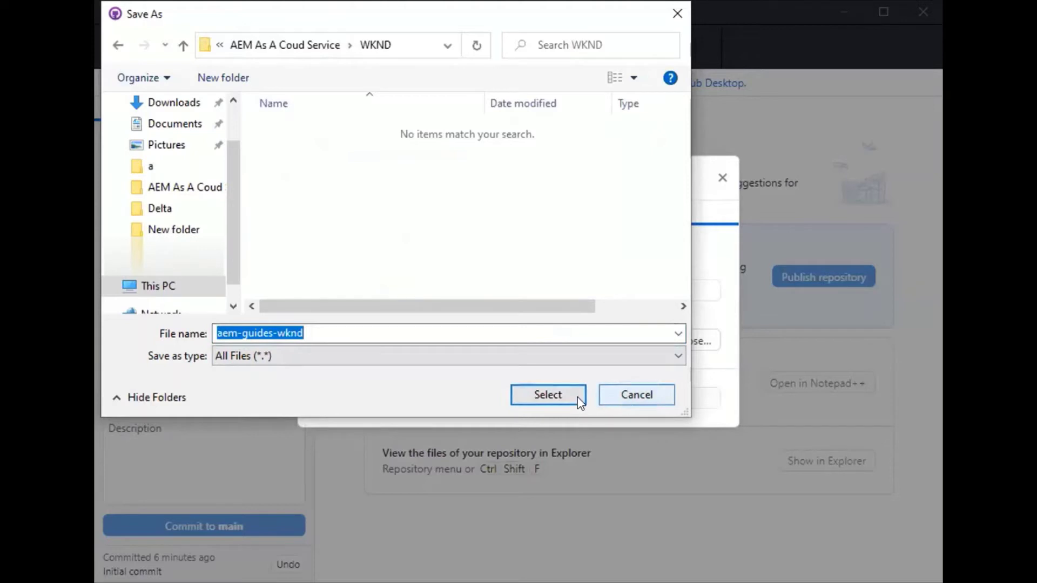
{"action": "left_click", "coordinate": [566, 395]}
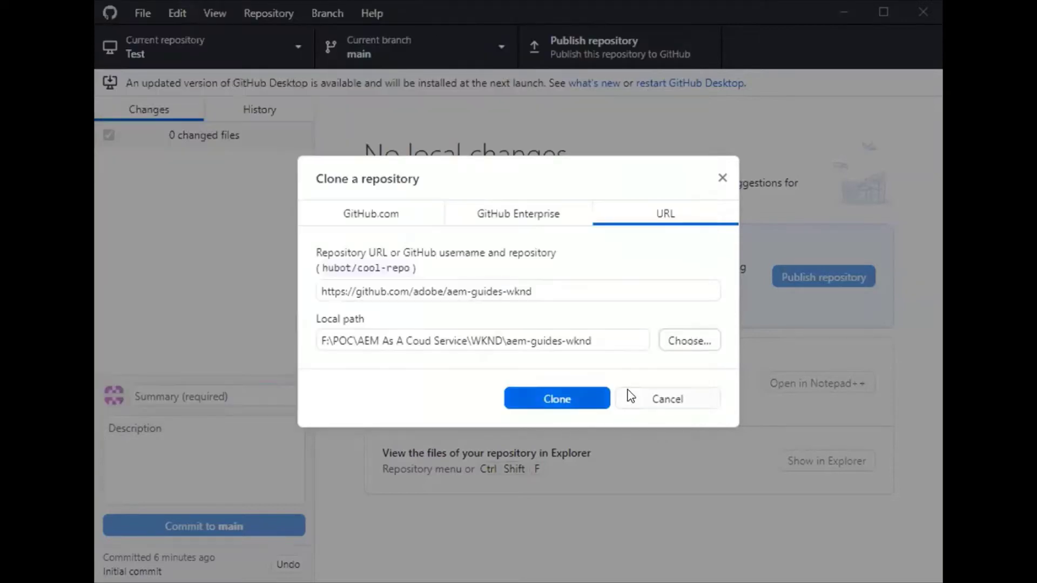
{"action": "left_click", "coordinate": [582, 398]}
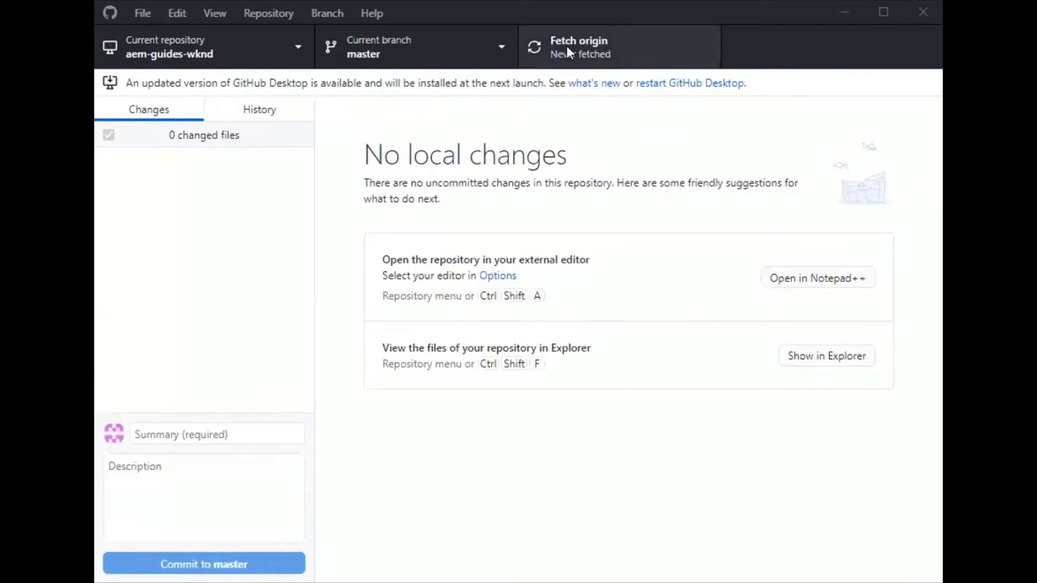
- Fetch the latest aem-guides-wknd changes from origin
{"action": "left_click", "coordinate": [566, 46]}
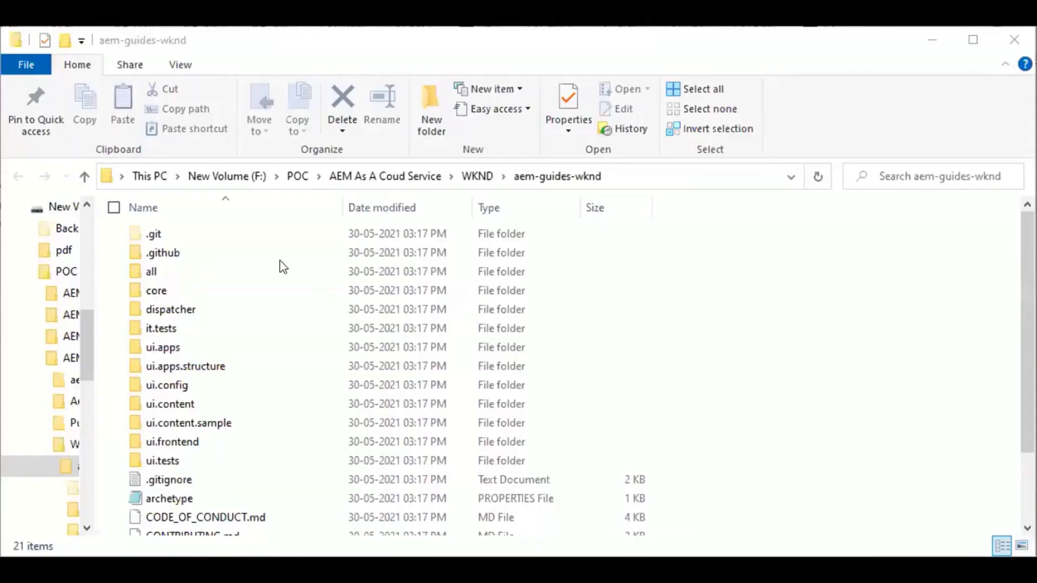
- Bring up the File Explorer window showing the cloned aem-guides-wknd folder
{"action": "left_click", "coordinate": [721, 363]}
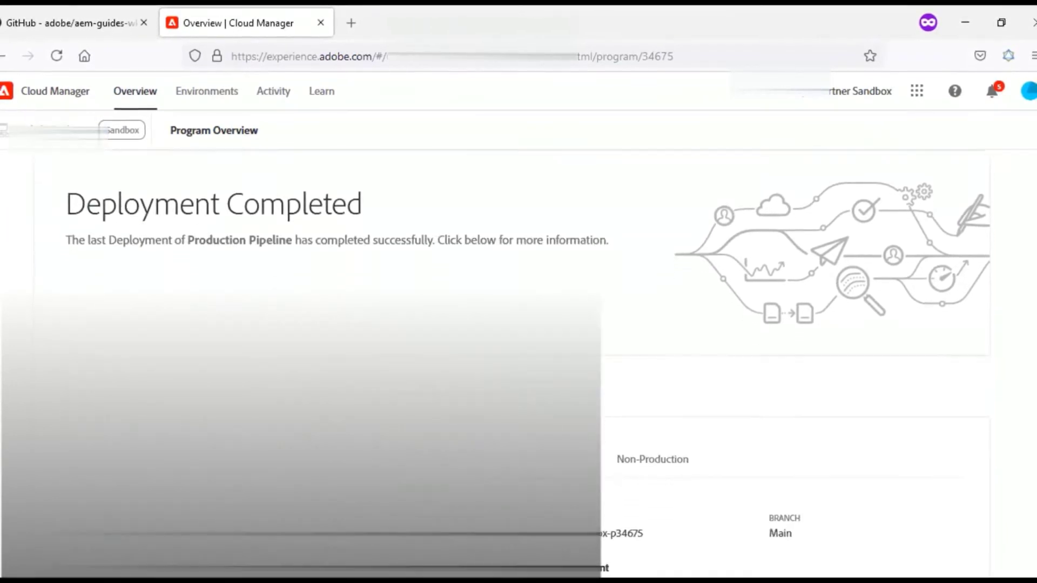
- Show the Non-Production pipelines and open the program's Manage Git account details
{"action": "scroll", "coordinate": [951, 366], "scroll_direction": "down", "scroll_amount": 2}
{"action": "left_click", "coordinate": [651, 358]}
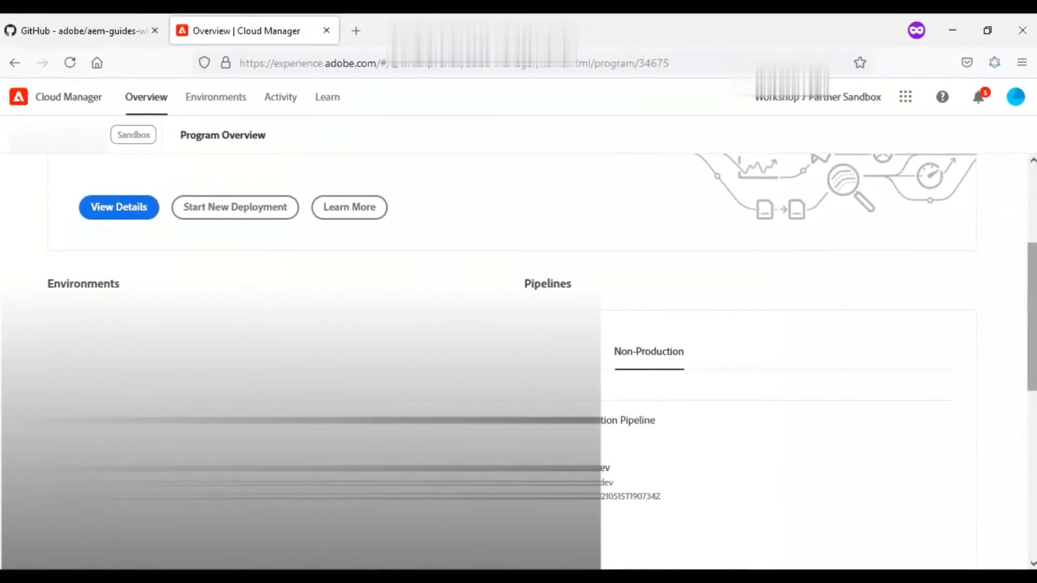
{"action": "scroll", "coordinate": [641, 464], "scroll_direction": "down", "scroll_amount": 4}
{"action": "left_click", "coordinate": [643, 459]}
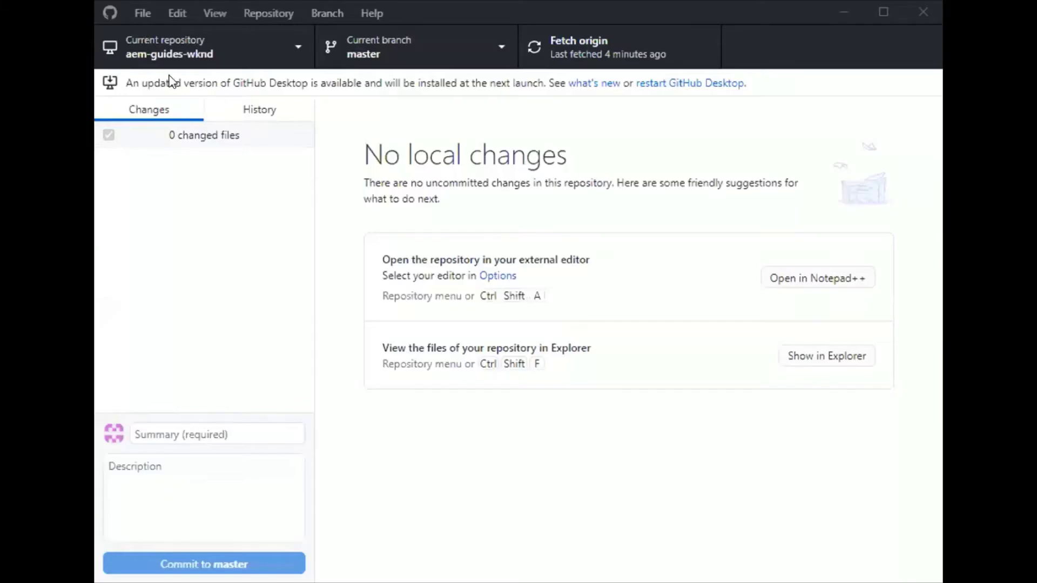
- Clone the Cloud Manager git repository into WKND using the Git username and password, then fetch origin
{"action": "key", "text": "ctrl+shift+o"}
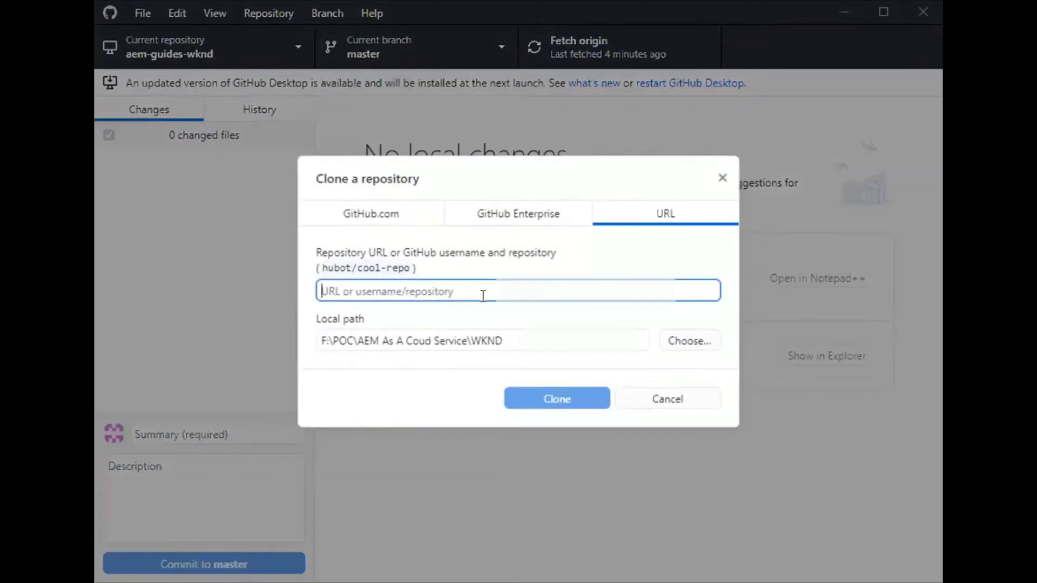
{"action": "key", "text": "ctrl+v"}
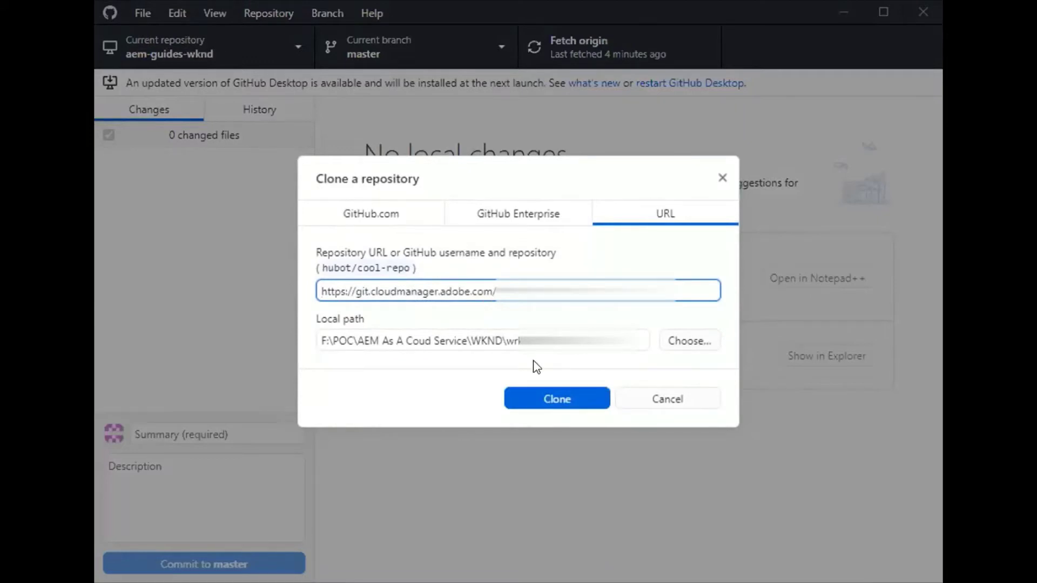
{"action": "left_click", "coordinate": [564, 398]}
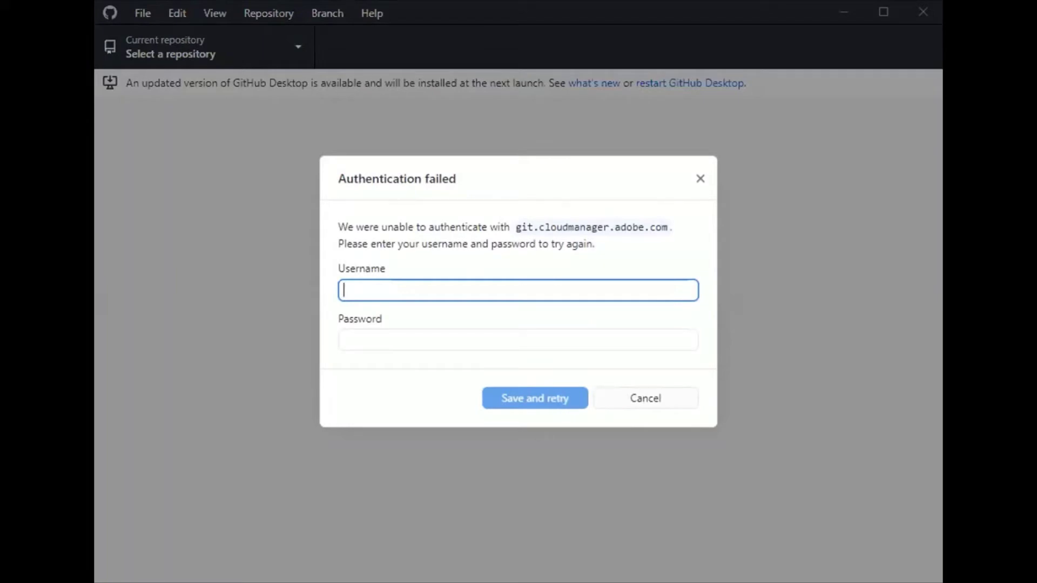
{"action": "type", "text": "xxxxx"}
{"action": "left_click", "coordinate": [389, 330]}
{"action": "type", "text": "xxxx"}
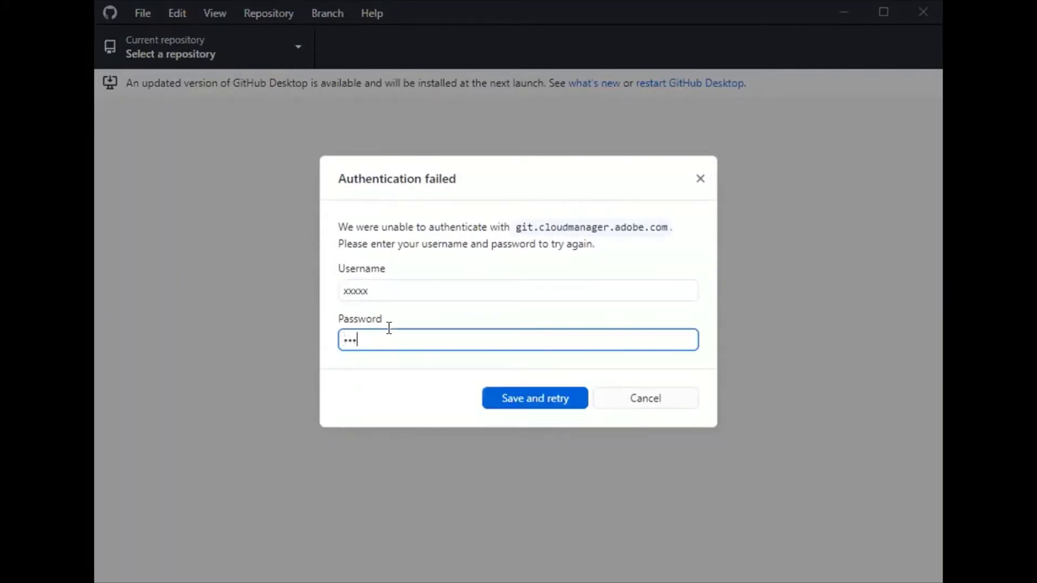
{"action": "type", "text": "x"}
{"action": "left_click", "coordinate": [564, 404]}
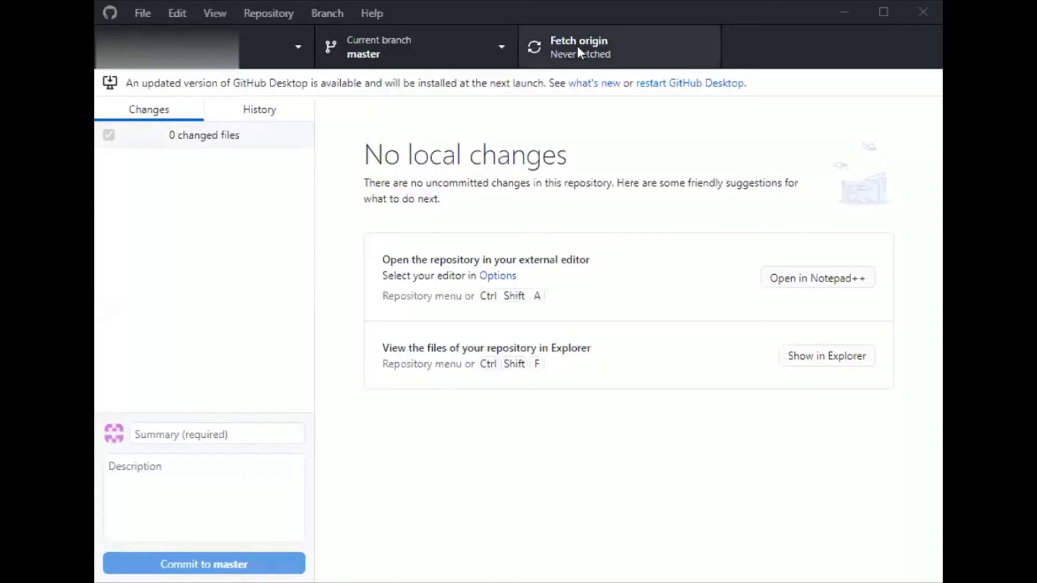
{"action": "left_click", "coordinate": [577, 46]}
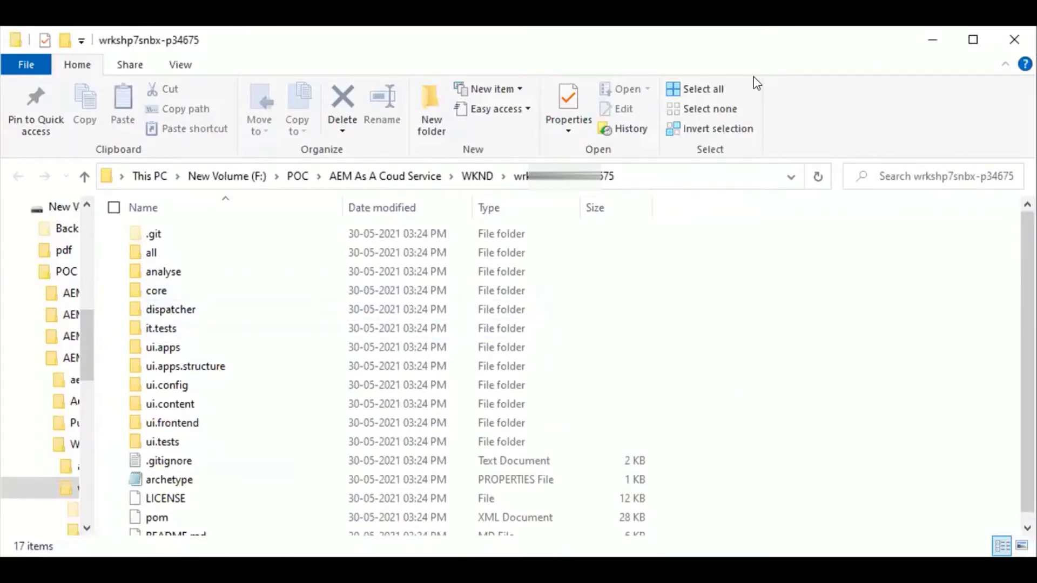
- Delete every item in the Cloud Manager repository folder except .git
{"action": "left_click", "coordinate": [406, 369]}
{"action": "key", "text": "ctrl+a"}
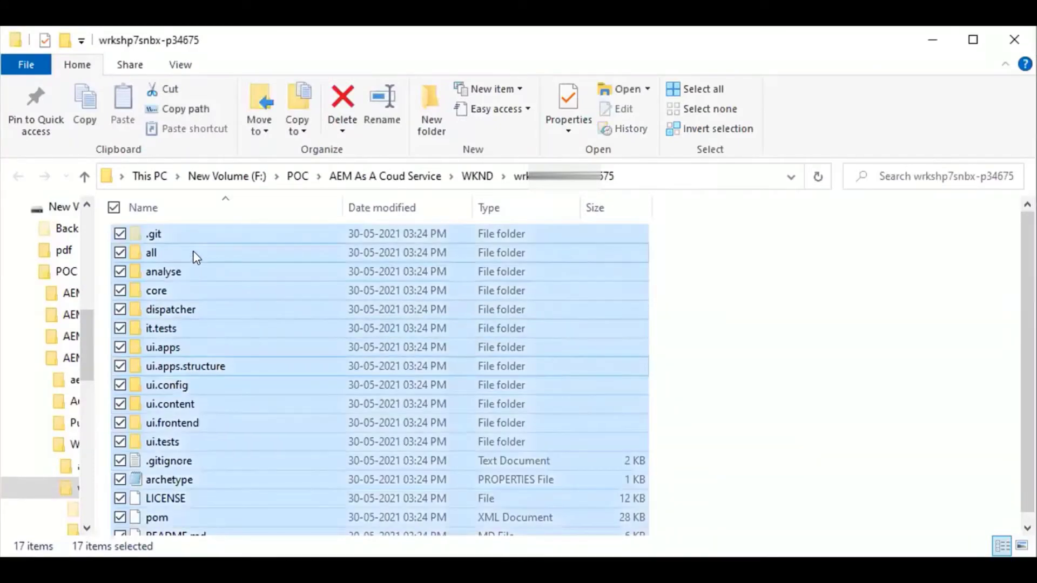
{"action": "left_click", "coordinate": [189, 232], "text": "ctrl"}
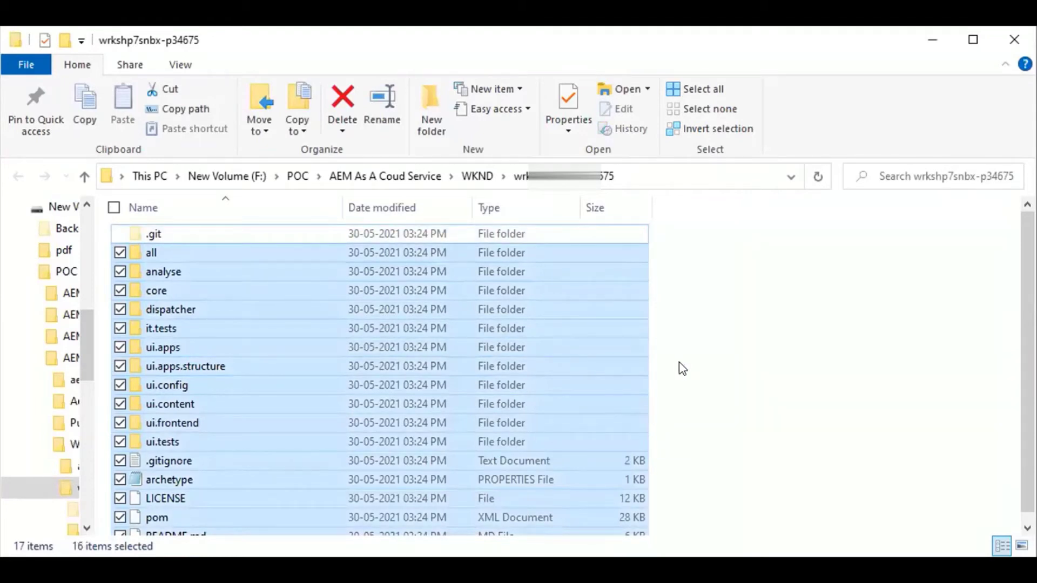
{"action": "key", "text": "Delete"}
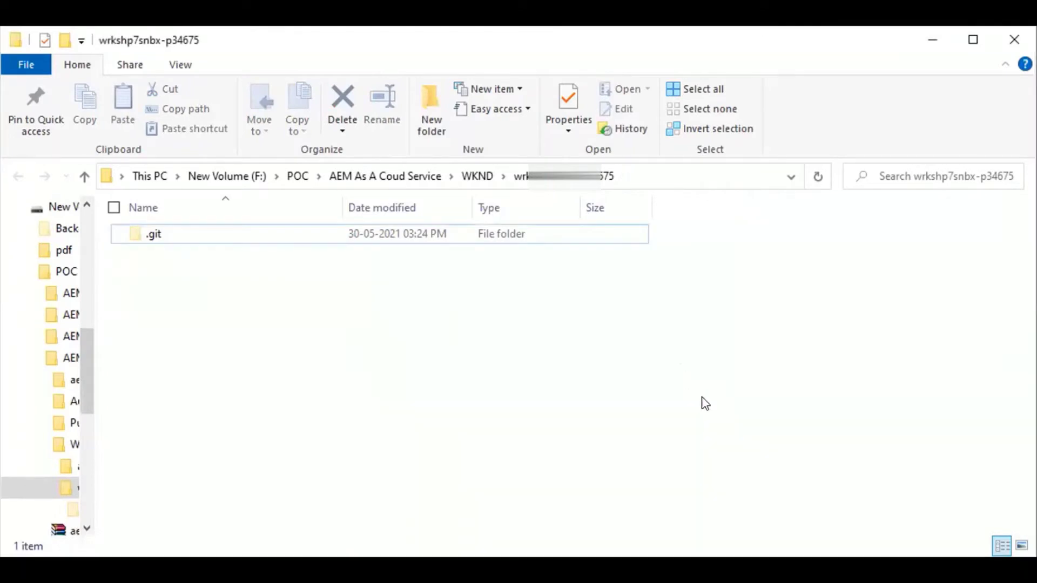
- Copy all aem-guides-wknd contents except .git and .github into the repository folder
{"action": "left_click", "coordinate": [473, 178]}
{"action": "double_click", "coordinate": [198, 236]}
{"action": "key", "text": "ctrl+a"}
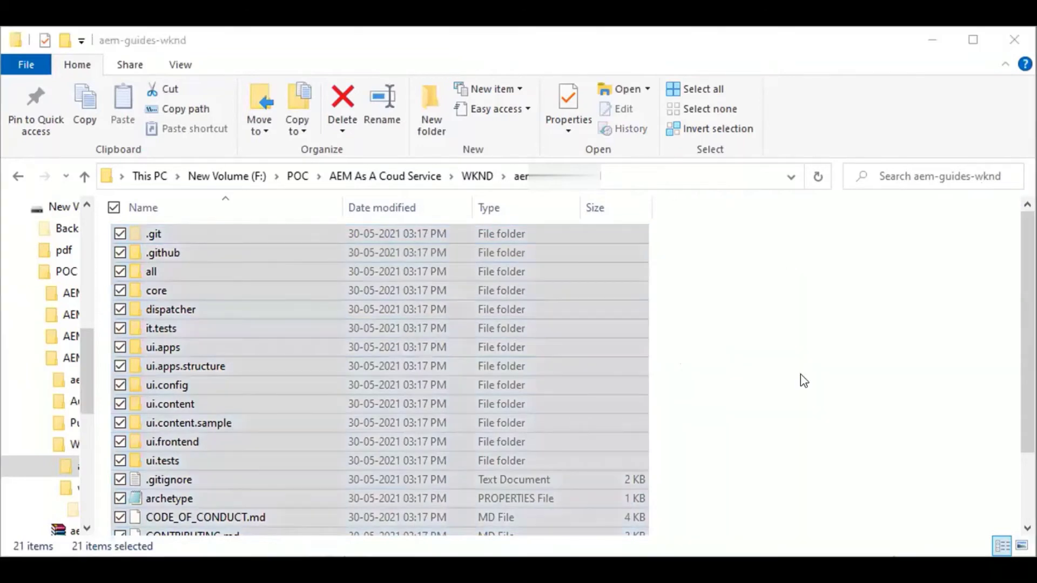
{"action": "left_click", "coordinate": [148, 233], "text": "ctrl"}
{"action": "left_click", "coordinate": [147, 251], "text": "ctrl"}
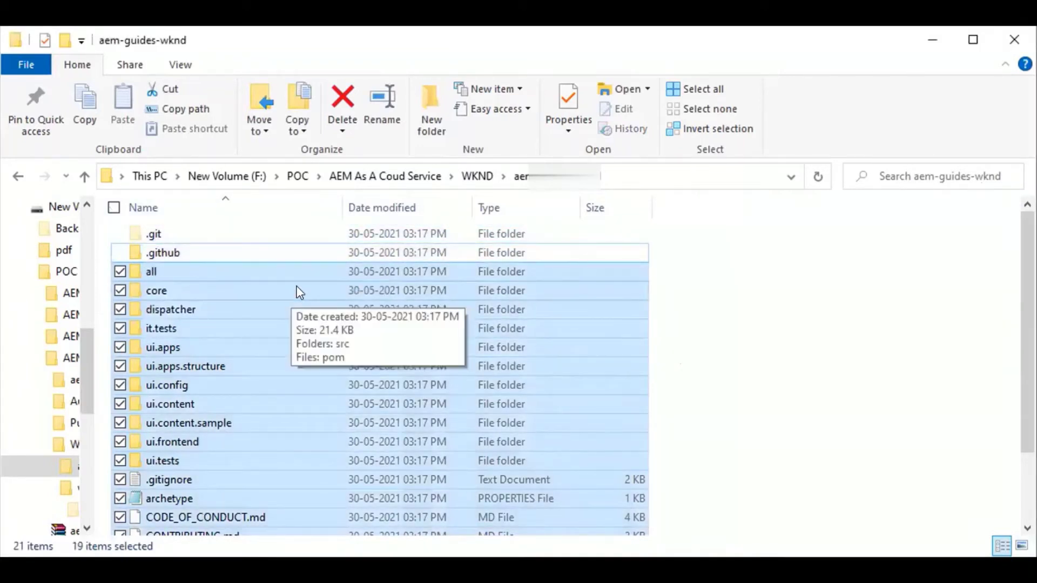
{"action": "left_click", "coordinate": [471, 179]}
{"action": "left_click", "coordinate": [232, 252]}
{"action": "double_click", "coordinate": [176, 253]}
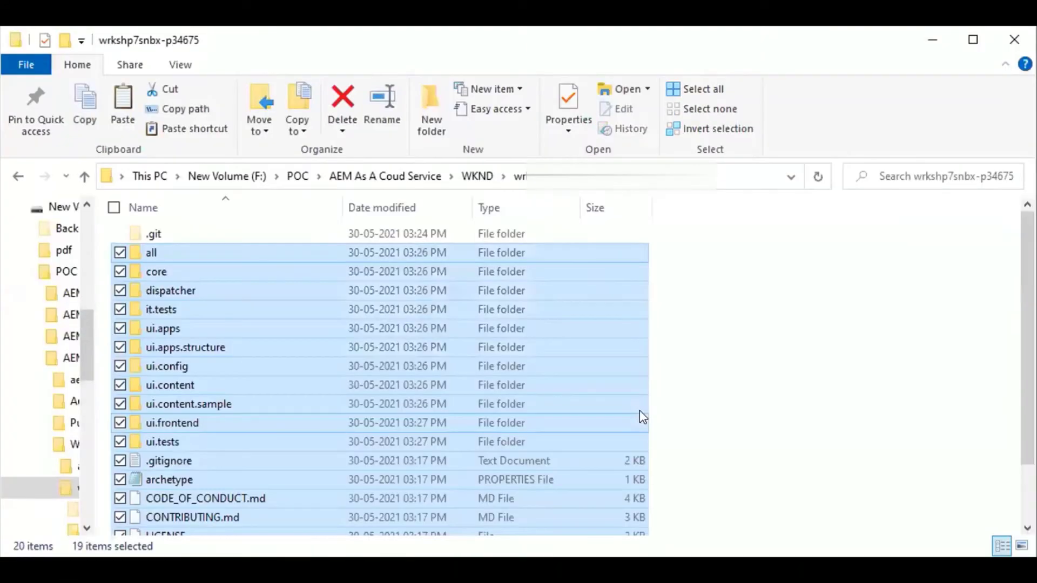
{"action": "left_click", "coordinate": [741, 399]}
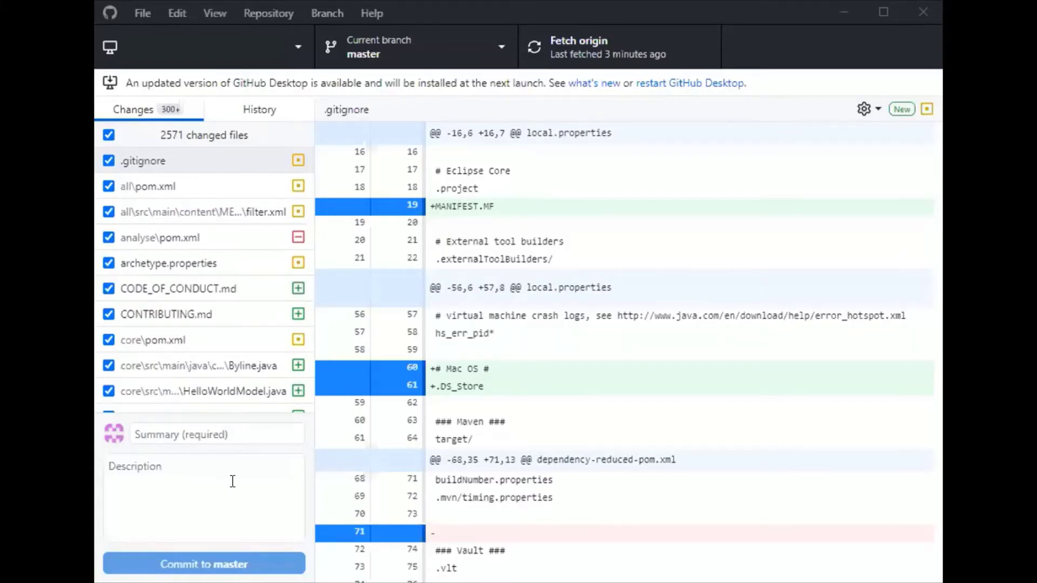
- Commit the 2571 changed files to master as 'WKND Commit' and push to origin
{"action": "left_click", "coordinate": [232, 481]}
{"action": "left_click", "coordinate": [283, 434]}
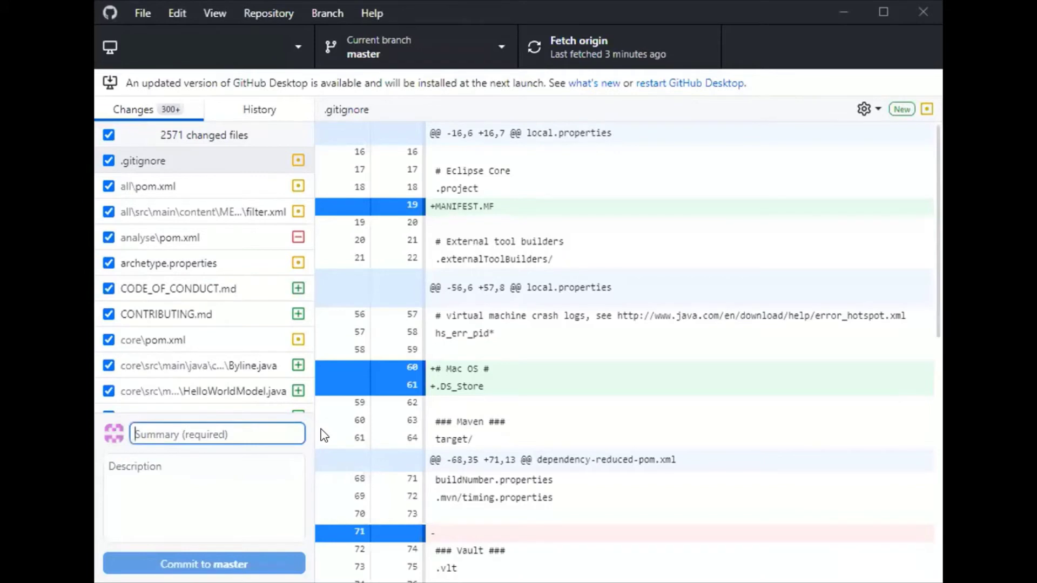
{"action": "type", "text": "WKND "}
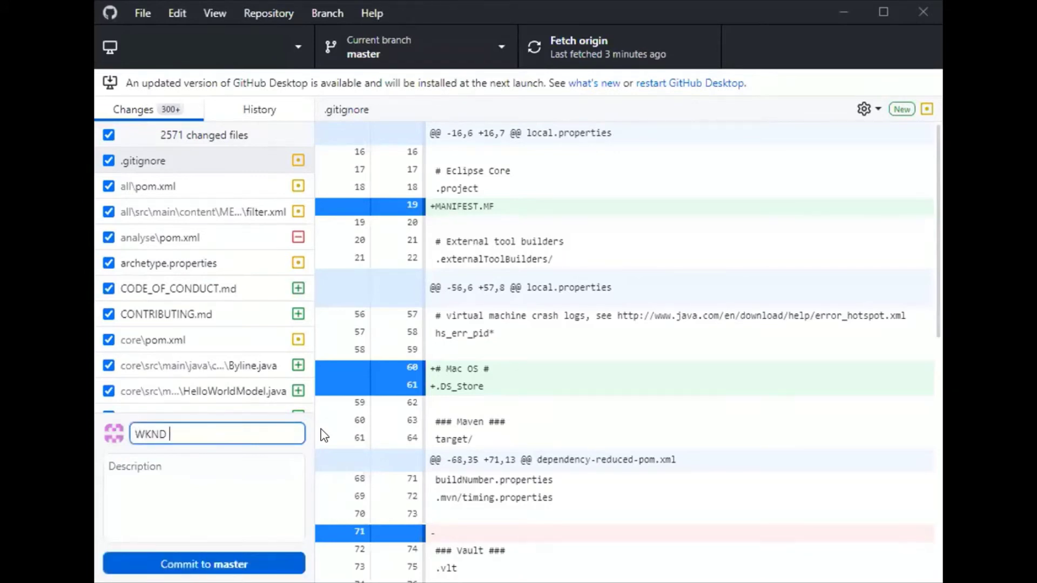
{"action": "type", "text": "Commit"}
{"action": "left_click", "coordinate": [204, 564]}
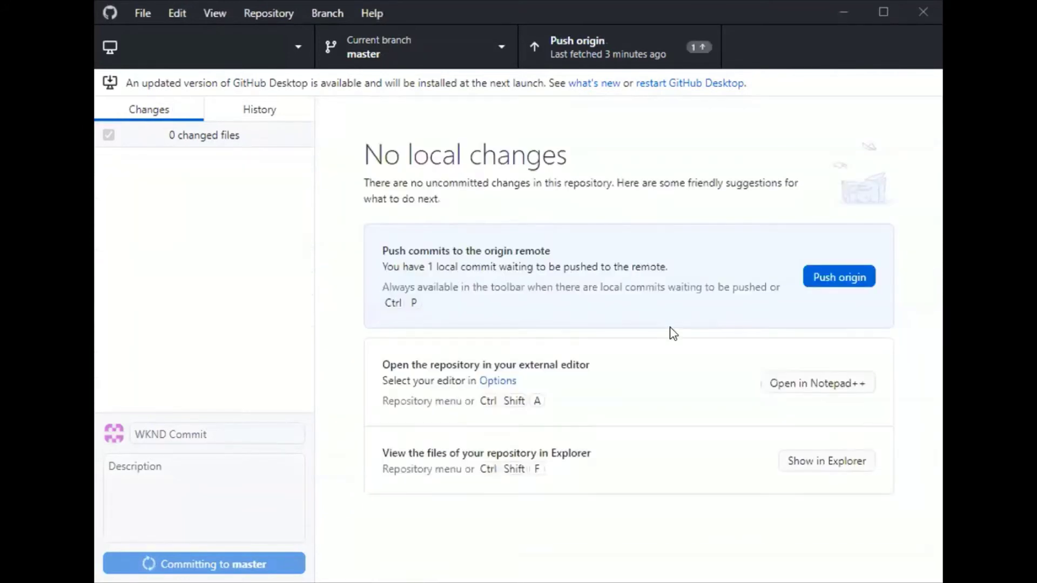
{"action": "left_click", "coordinate": [610, 48]}
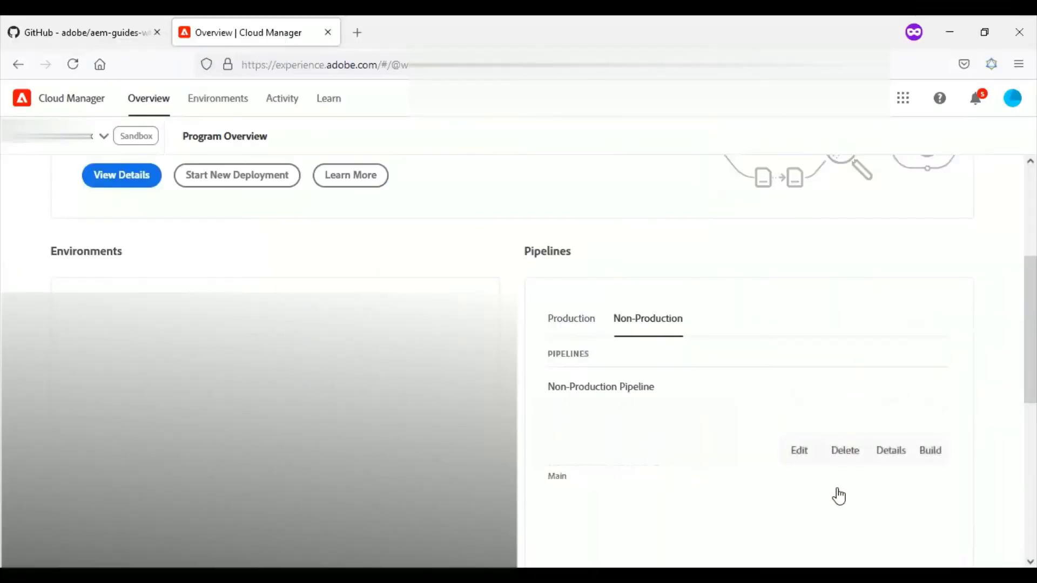
- Save the Deploy to Dev pipeline with the Main branch and Manual trigger, then show Non-Production pipelines
{"action": "left_click", "coordinate": [804, 457]}
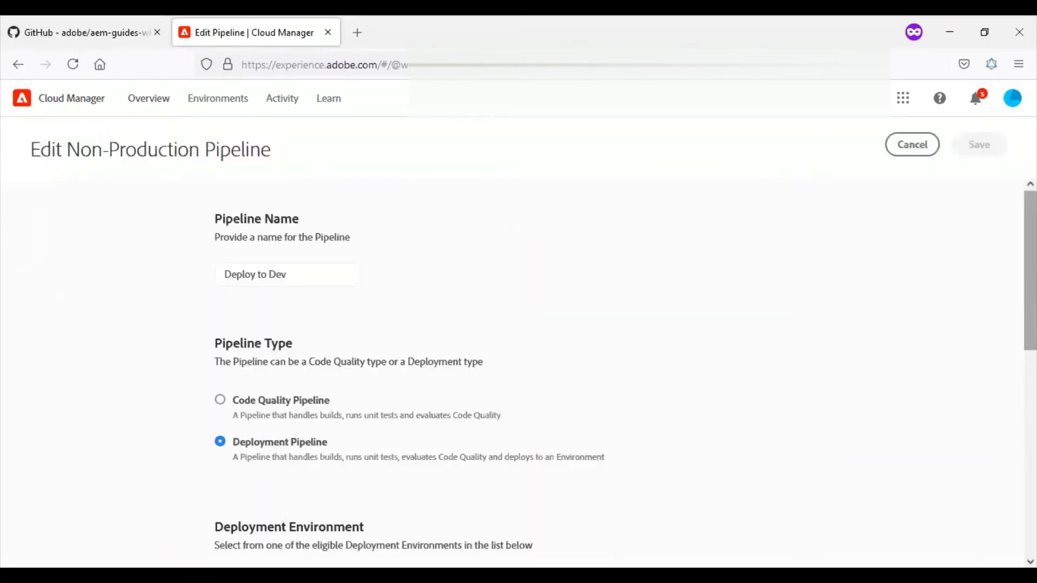
{"action": "scroll", "coordinate": [808, 463], "scroll_direction": "down", "scroll_amount": 3}
{"action": "scroll", "coordinate": [518, 373], "scroll_direction": "down", "scroll_amount": 1}
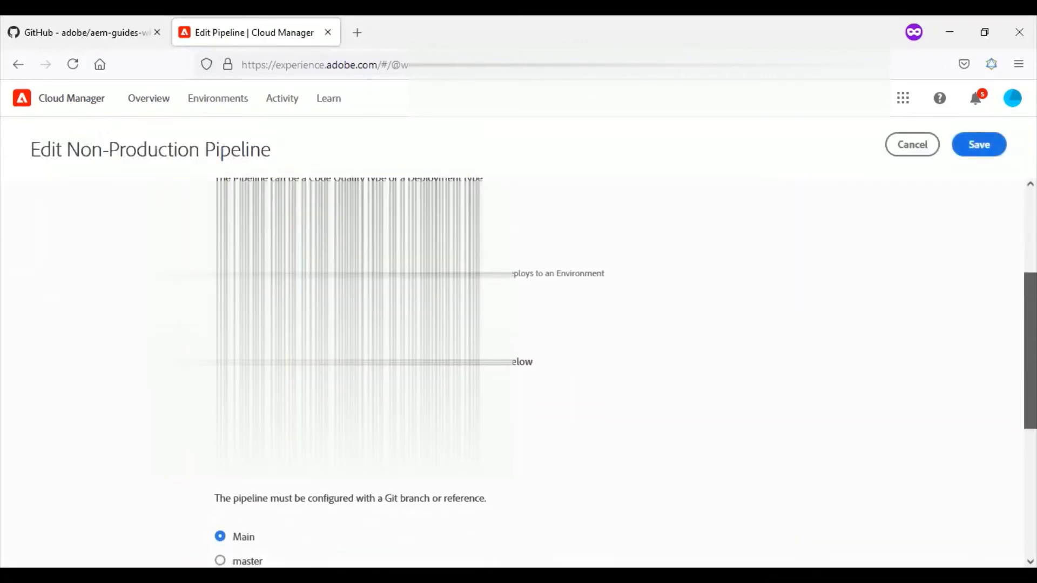
{"action": "scroll", "coordinate": [519, 373], "scroll_direction": "down", "scroll_amount": 5}
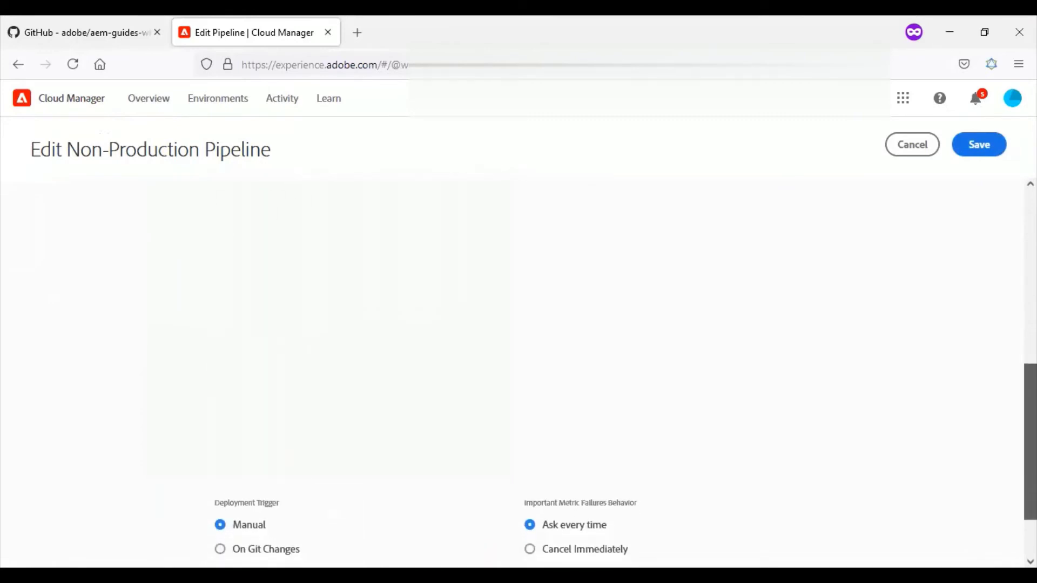
{"action": "scroll", "coordinate": [519, 373], "scroll_direction": "up", "scroll_amount": 2}
{"action": "left_click", "coordinate": [983, 150]}
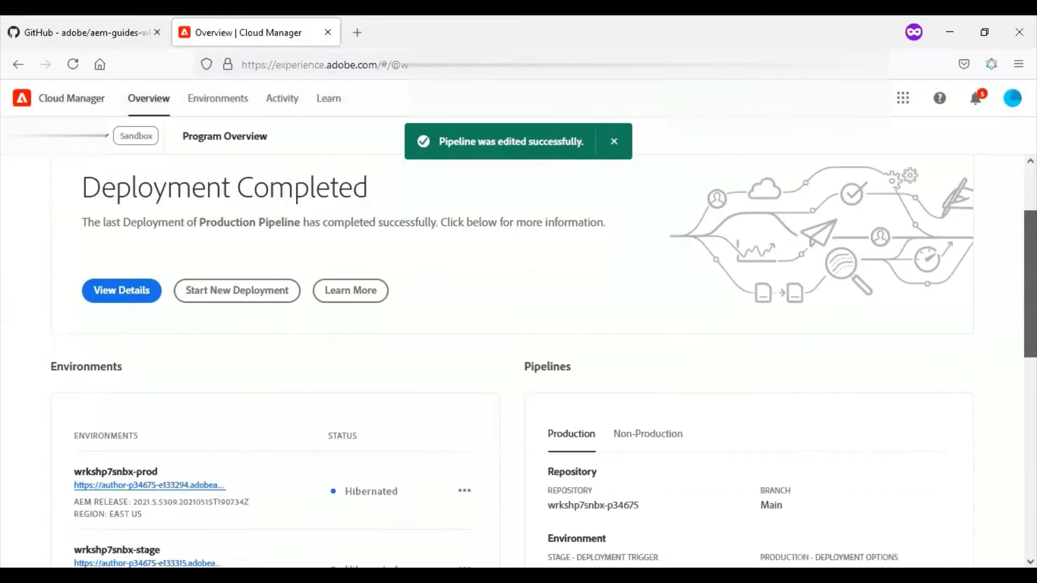
{"action": "scroll", "coordinate": [743, 246], "scroll_direction": "down", "scroll_amount": 3}
{"action": "left_click", "coordinate": [648, 272]}
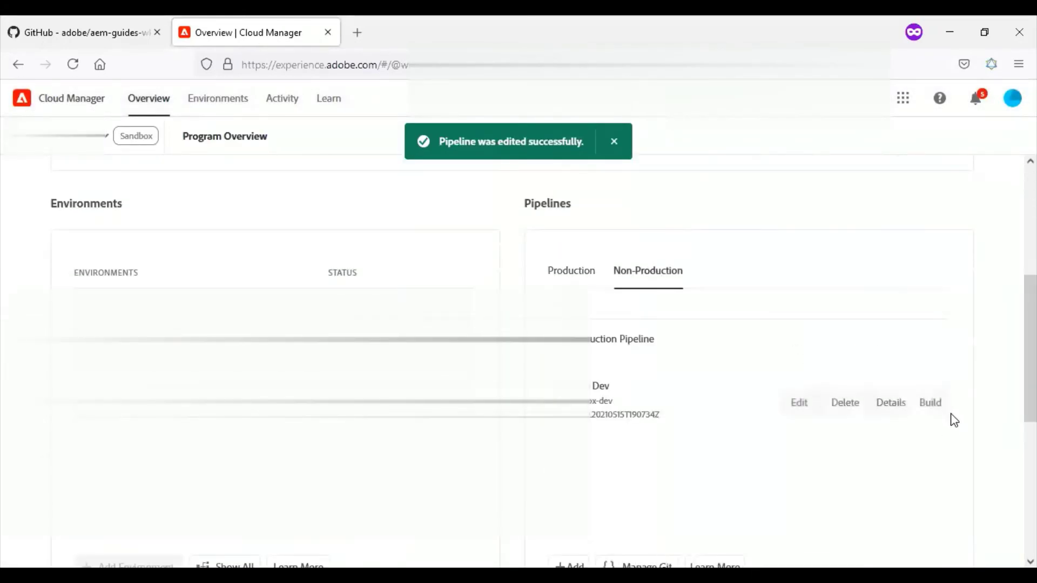
- Build the Deploy to Dev pipeline and follow its run through Validation and Build & Unit Testing
{"action": "left_click", "coordinate": [926, 410]}
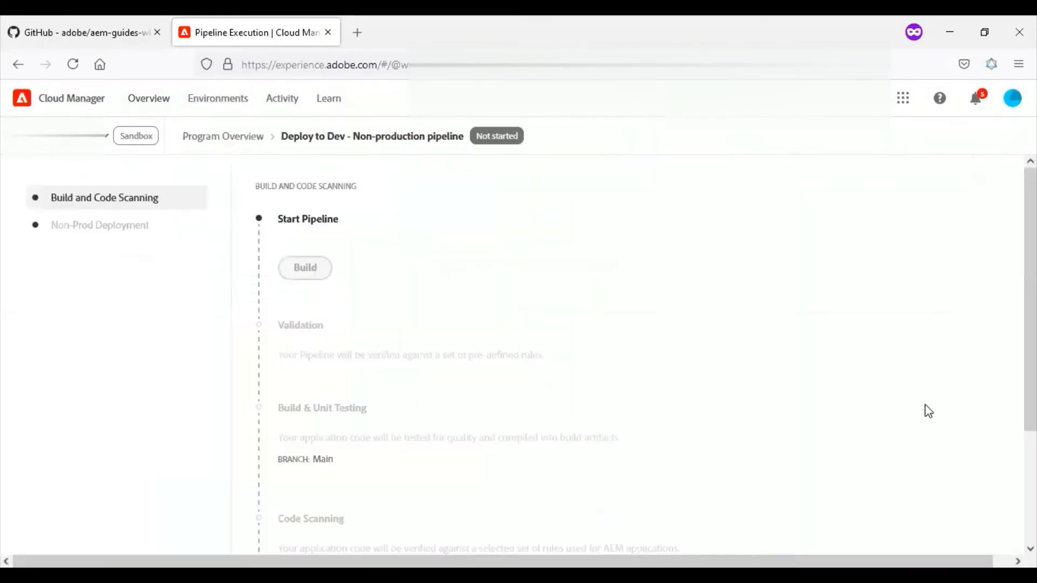
{"action": "left_click", "coordinate": [305, 266]}
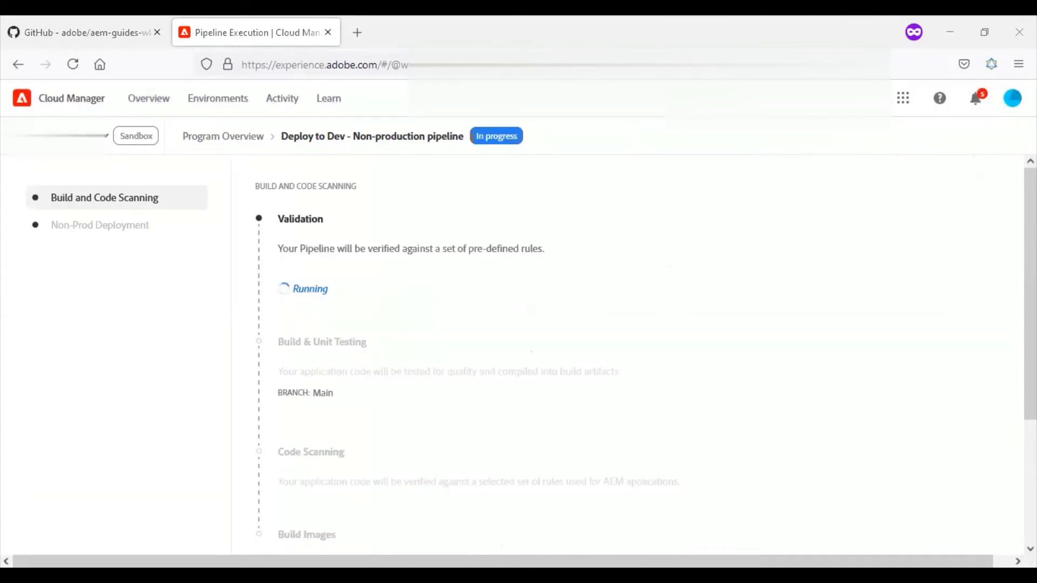
{"action": "scroll", "coordinate": [626, 351], "scroll_direction": "down", "scroll_amount": 2}
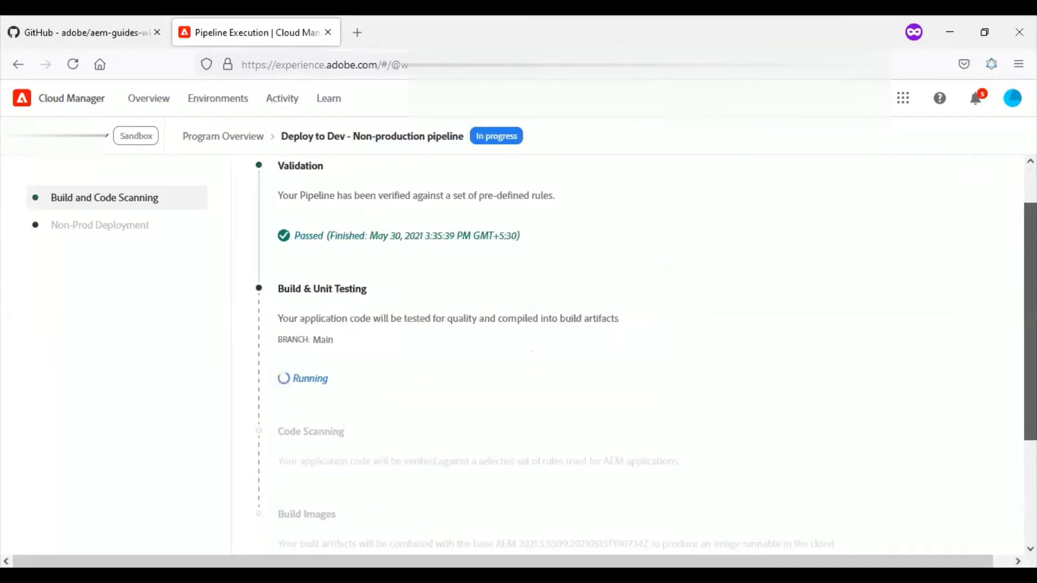
{"action": "scroll", "coordinate": [645, 355], "scroll_direction": "down", "scroll_amount": 4}
{"action": "scroll", "coordinate": [626, 351], "scroll_direction": "down", "scroll_amount": 2}
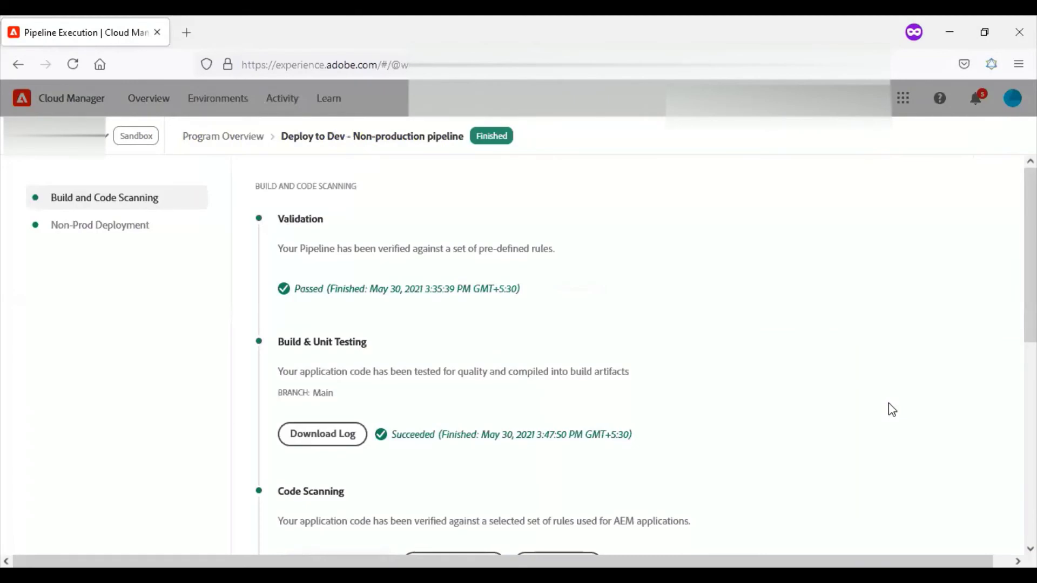
- Highlight the Deploy to Dev stage and its 'Artifact has been Deployed' confirmation
{"action": "scroll", "coordinate": [646, 362], "scroll_direction": "down", "scroll_amount": 3}
{"action": "scroll", "coordinate": [645, 361], "scroll_direction": "down", "scroll_amount": 2}
{"action": "scroll", "coordinate": [645, 362], "scroll_direction": "down", "scroll_amount": 3}
{"action": "scroll", "coordinate": [455, 421], "scroll_direction": "down", "scroll_amount": 1}
{"action": "left_click_drag", "start_coordinate": [280, 390], "coordinate": [412, 403]}
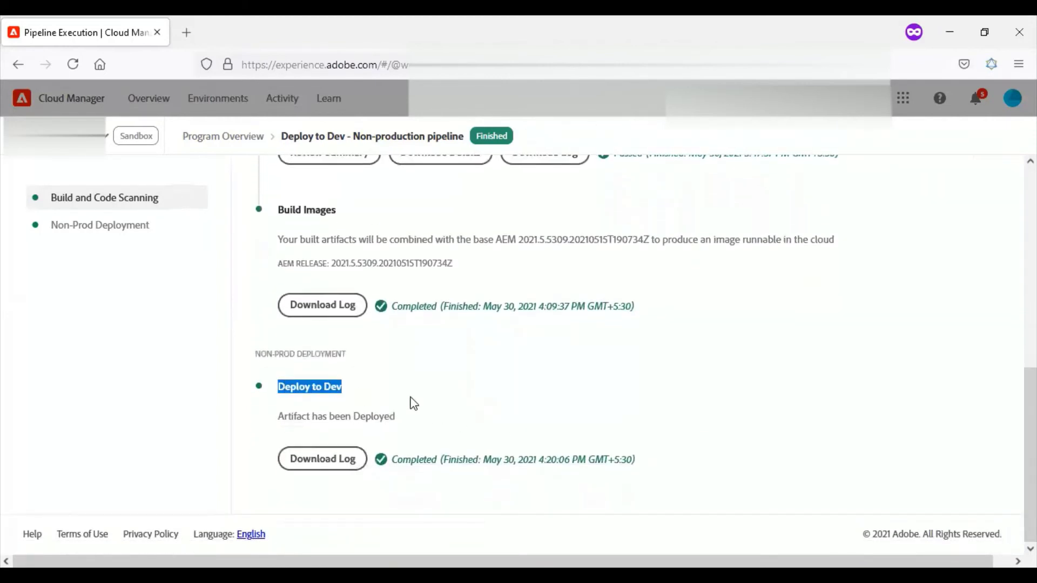
{"action": "left_click_drag", "start_coordinate": [281, 417], "coordinate": [400, 429]}
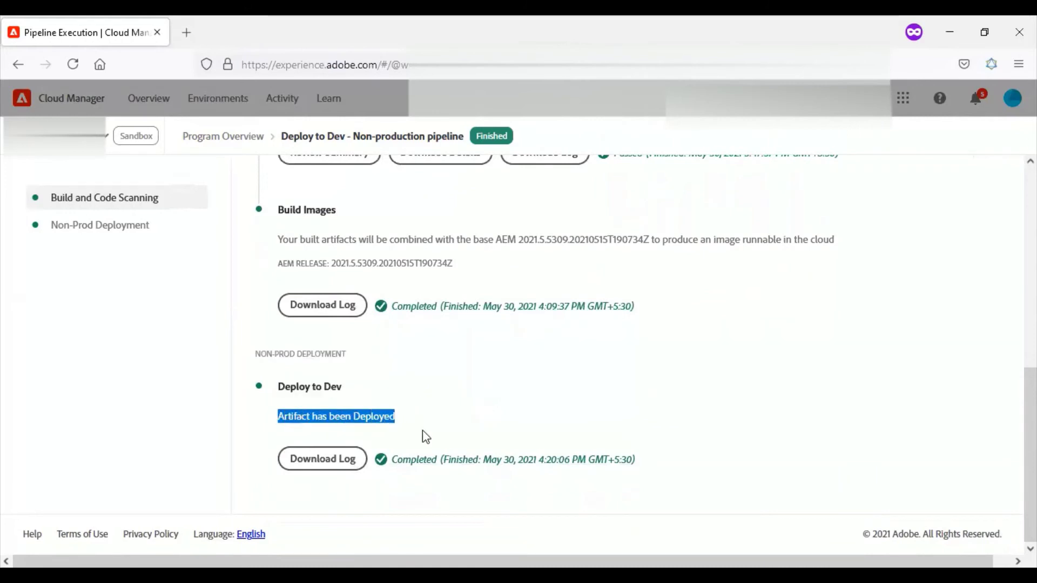
- Highlight the Validation, Build & Unit Testing, Code Scanning, Build Images and Deploy to Dev headings
{"action": "scroll", "coordinate": [338, 238], "scroll_direction": "up", "scroll_amount": 10}
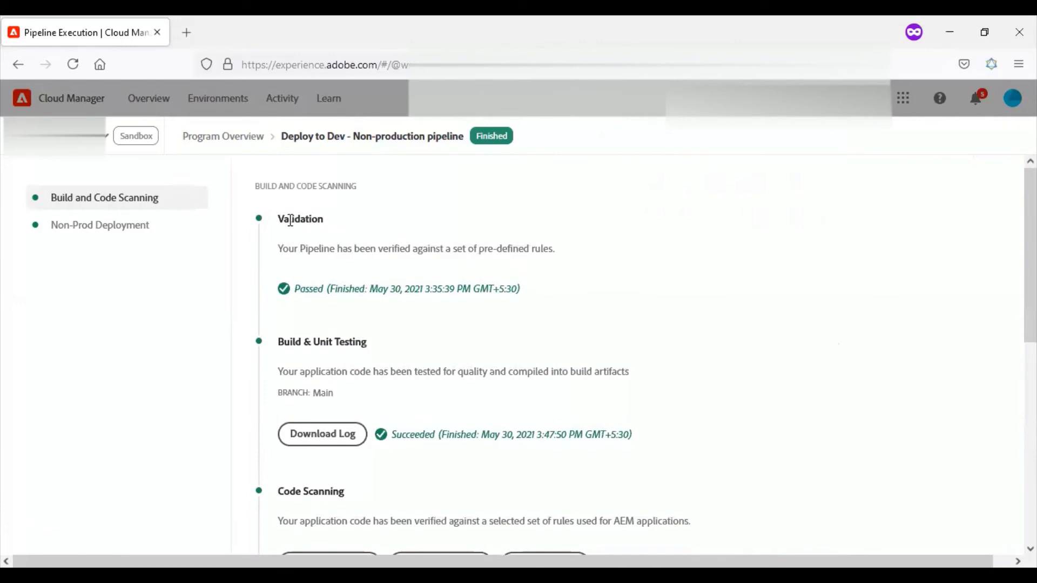
{"action": "double_click", "coordinate": [290, 220]}
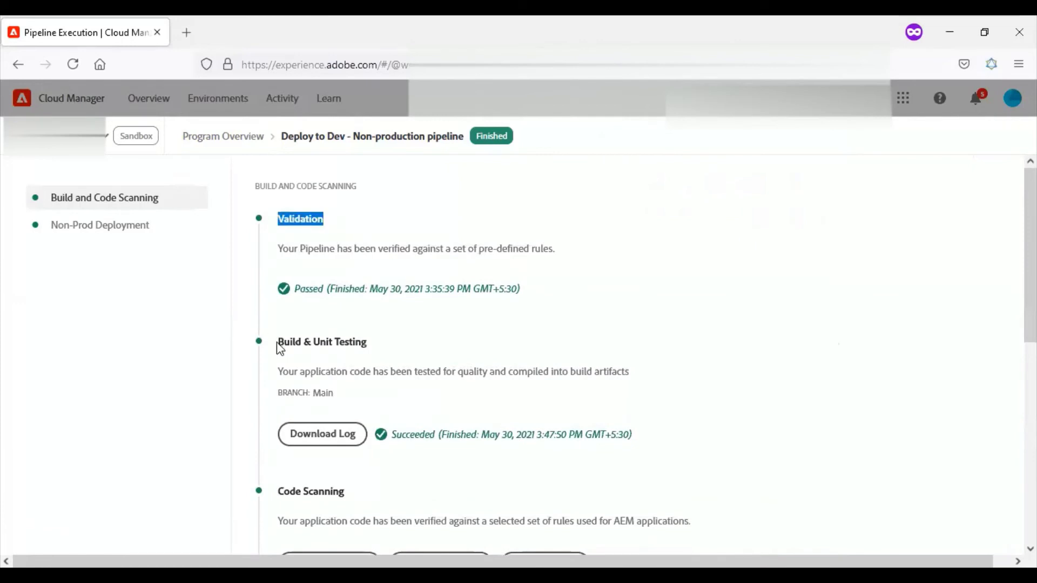
{"action": "left_click_drag", "start_coordinate": [279, 342], "coordinate": [374, 355]}
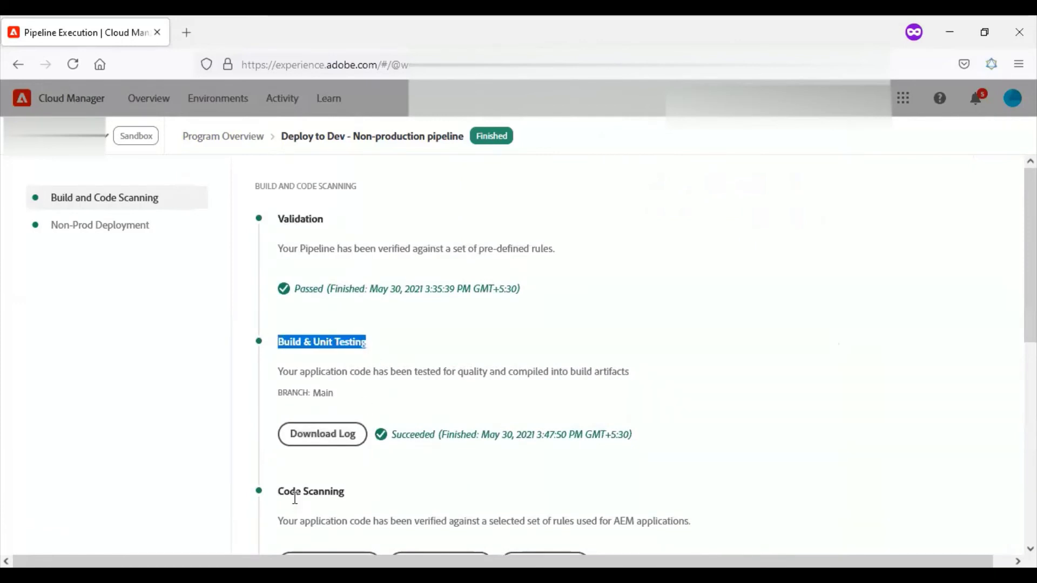
{"action": "left_click_drag", "start_coordinate": [278, 491], "coordinate": [359, 491]}
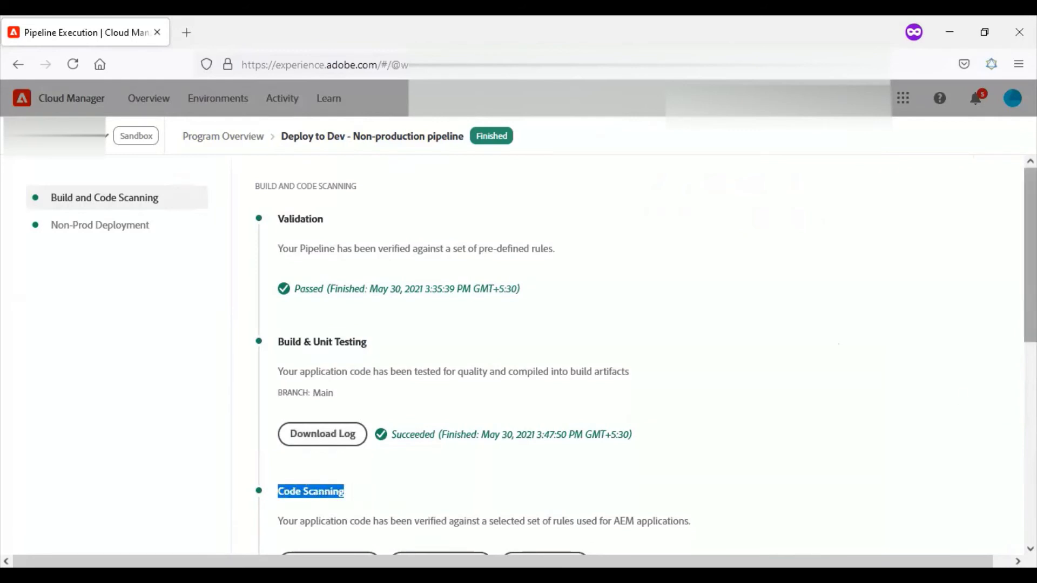
{"action": "scroll", "coordinate": [359, 491], "scroll_direction": "down", "scroll_amount": 3}
{"action": "scroll", "coordinate": [518, 356], "scroll_direction": "down", "scroll_amount": 1}
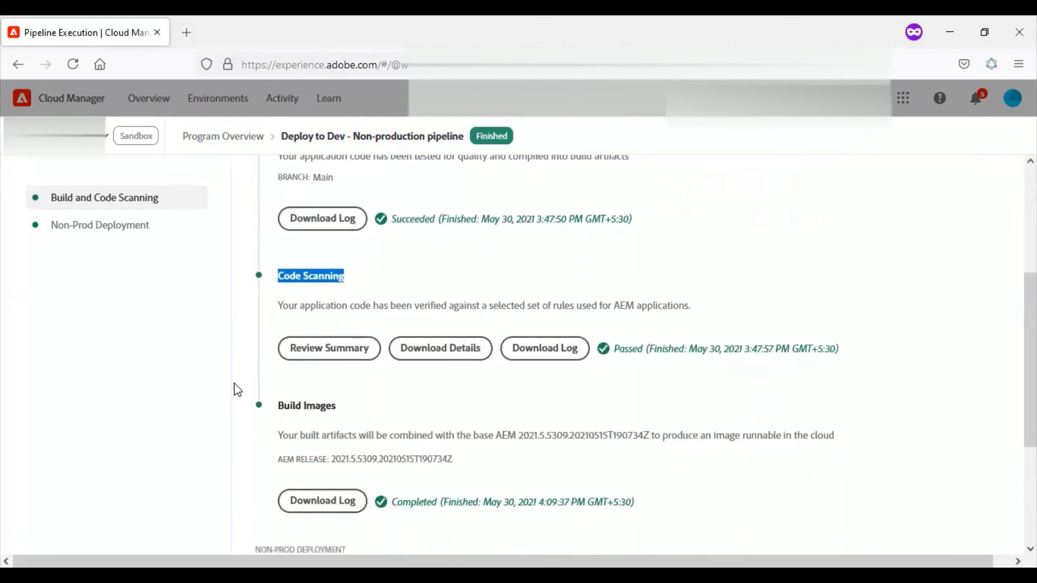
{"action": "left_click_drag", "start_coordinate": [278, 406], "coordinate": [319, 405]}
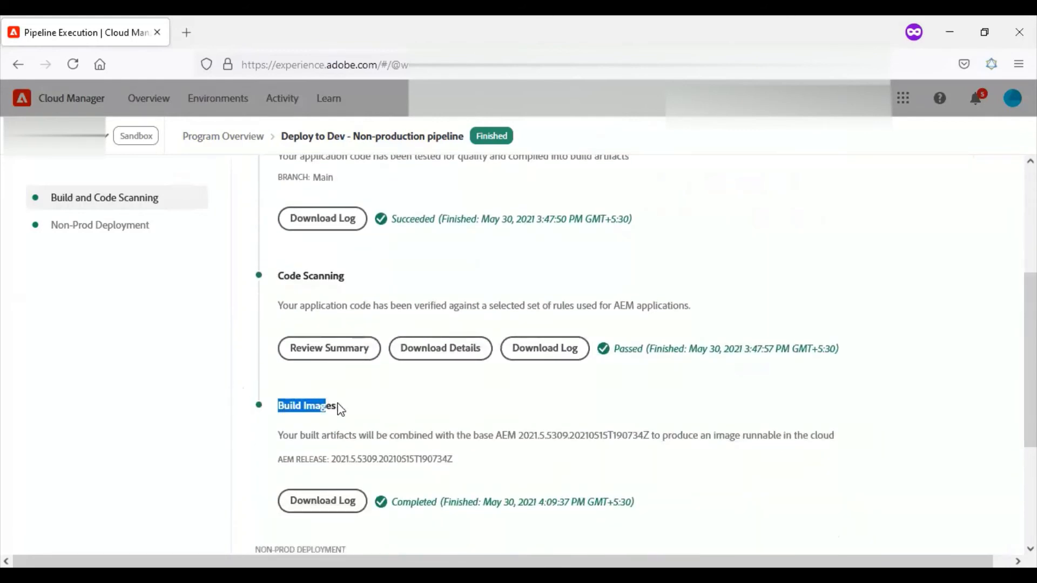
{"action": "scroll", "coordinate": [859, 342], "scroll_direction": "down", "scroll_amount": 2}
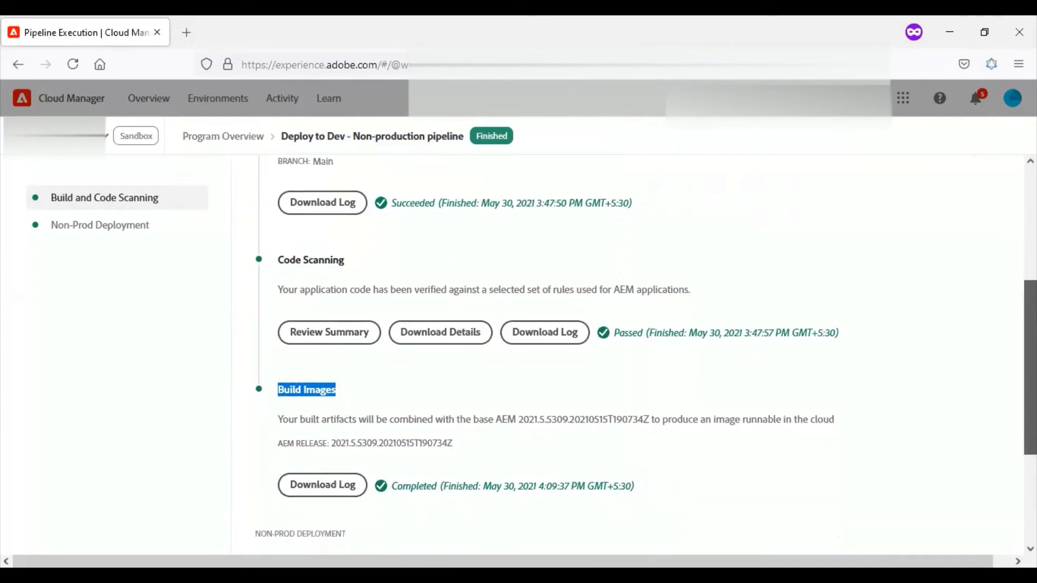
{"action": "left_click_drag", "start_coordinate": [280, 465], "coordinate": [359, 464]}
{"action": "left_click", "coordinate": [360, 463]}
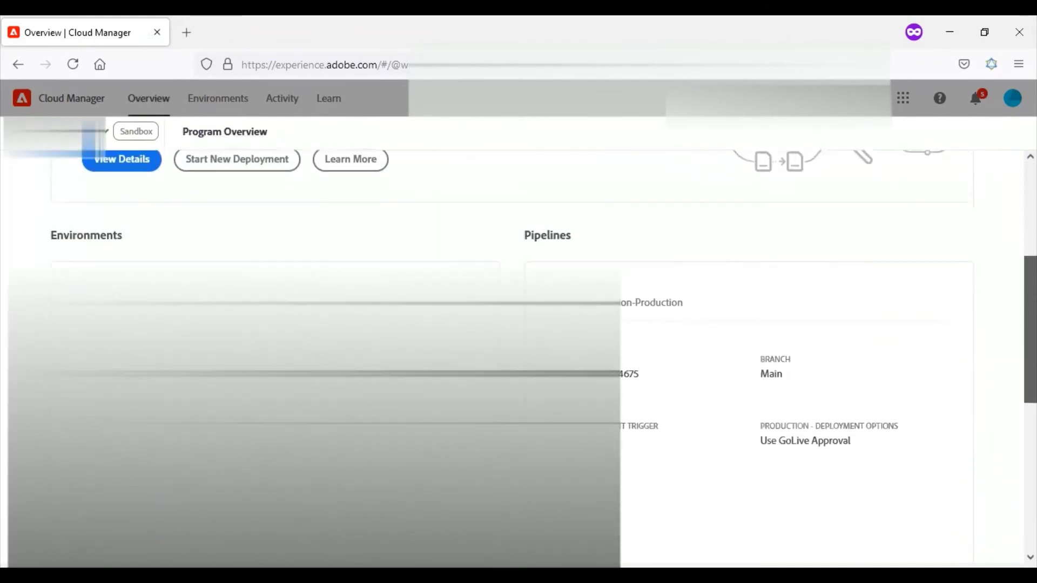
- List all the program's environments and open the dev environment's details
{"action": "scroll", "coordinate": [518, 357], "scroll_direction": "down", "scroll_amount": 1}
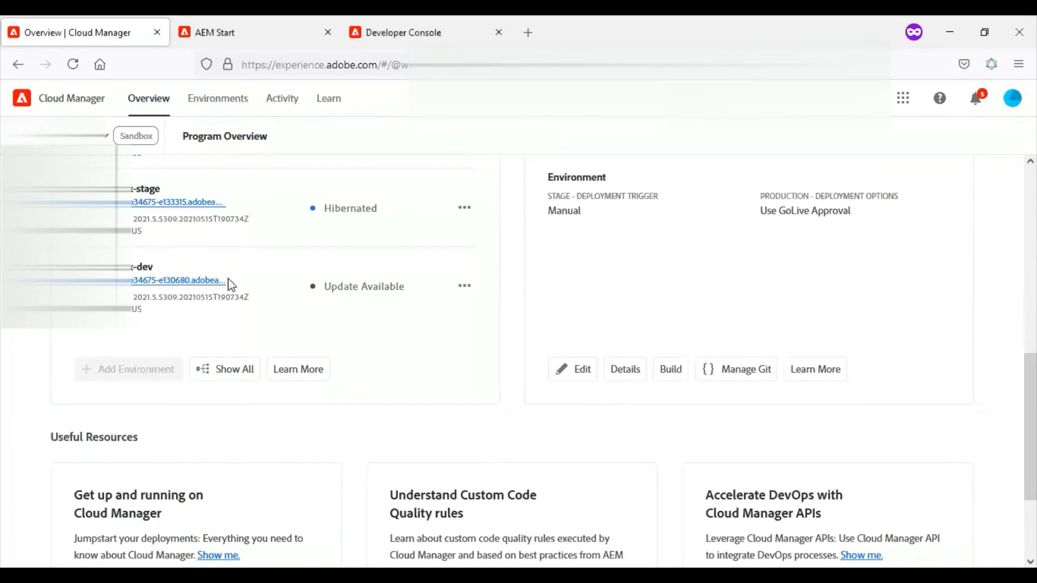
{"action": "left_click_drag", "start_coordinate": [227, 282], "coordinate": [234, 297]}
{"action": "left_click", "coordinate": [461, 323]}
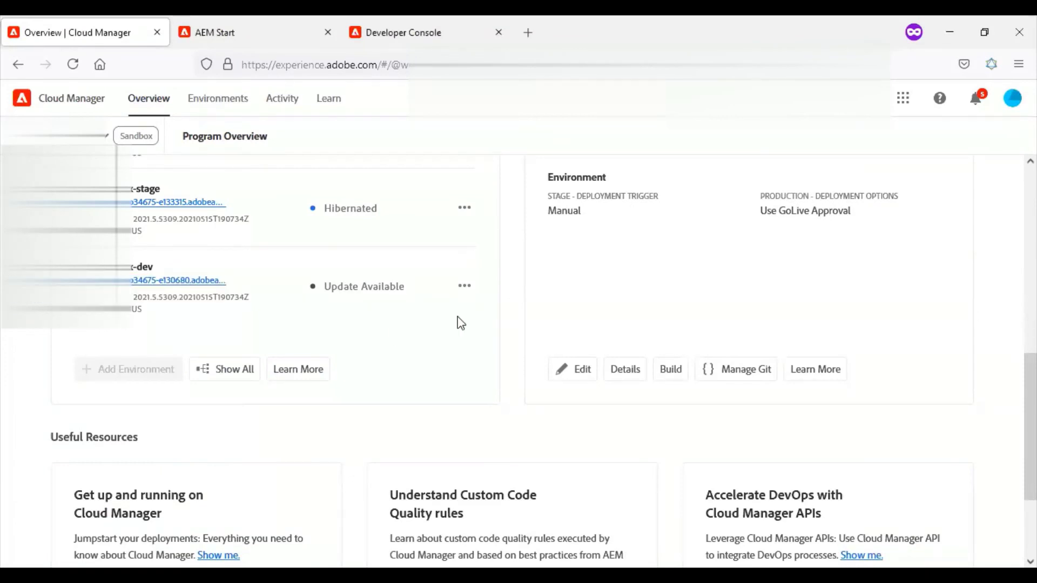
{"action": "left_click", "coordinate": [250, 376]}
{"action": "left_click", "coordinate": [151, 270]}
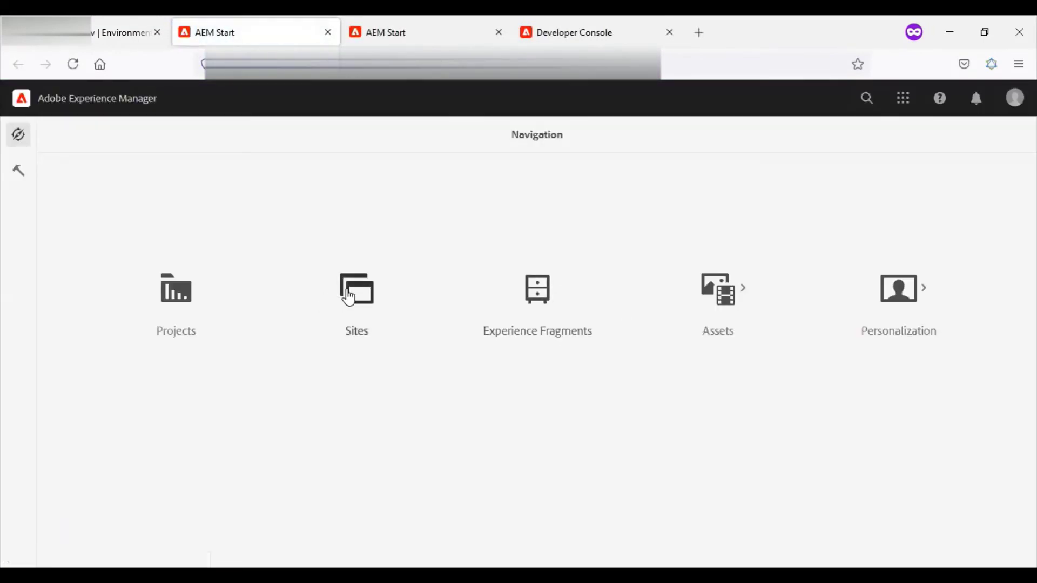
- Browse Sites to WKND Site > United States and open WKND Adventures and Travel in the editor
{"action": "left_click", "coordinate": [348, 296]}
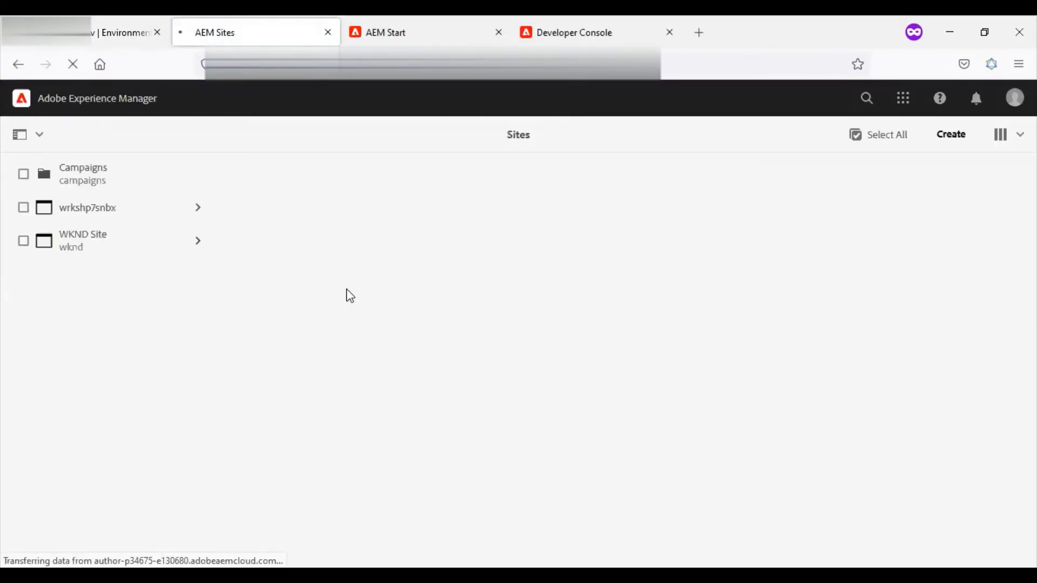
{"action": "left_click", "coordinate": [203, 251]}
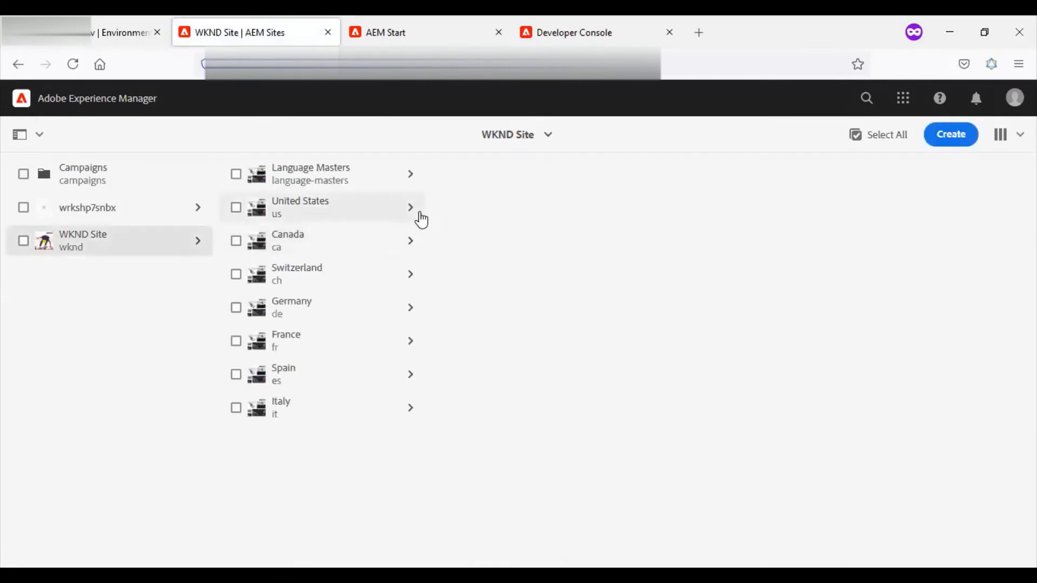
{"action": "left_click", "coordinate": [421, 219]}
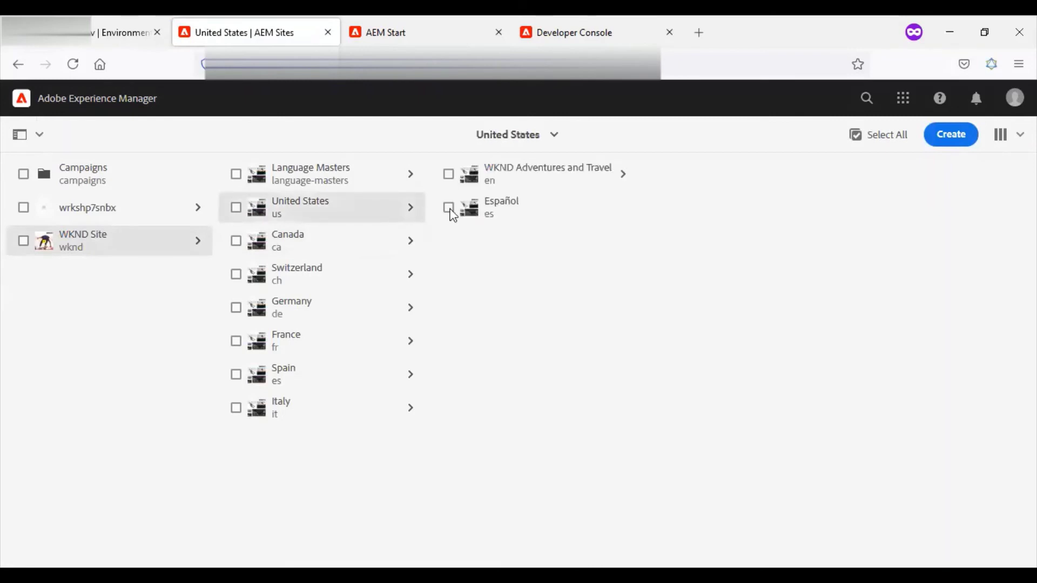
{"action": "left_click", "coordinate": [449, 174]}
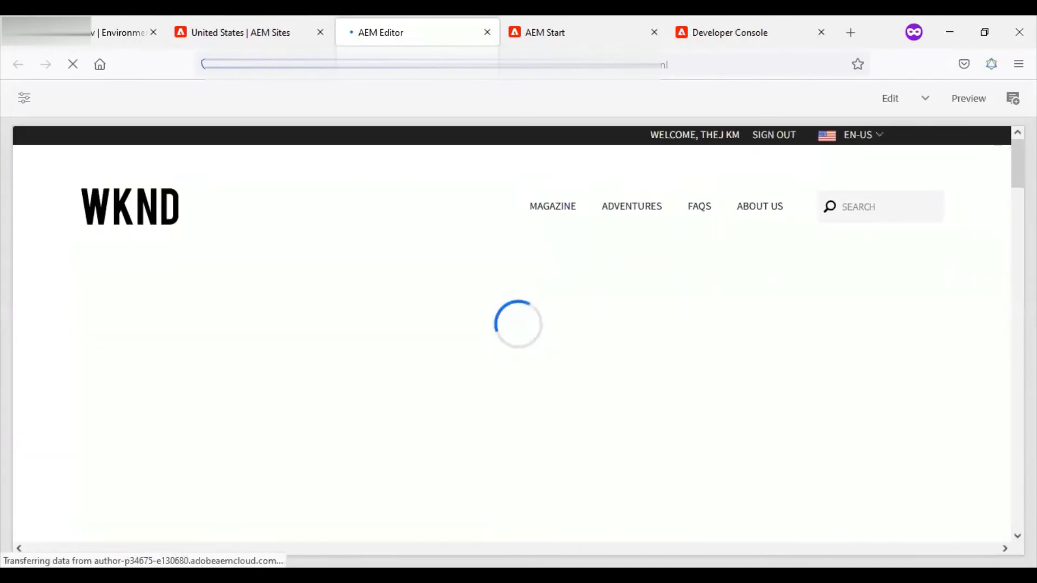
- Scroll through the rendered page to check the deployed content, then return to the Sites console
{"action": "scroll", "coordinate": [519, 335], "scroll_direction": "down", "scroll_amount": 12}
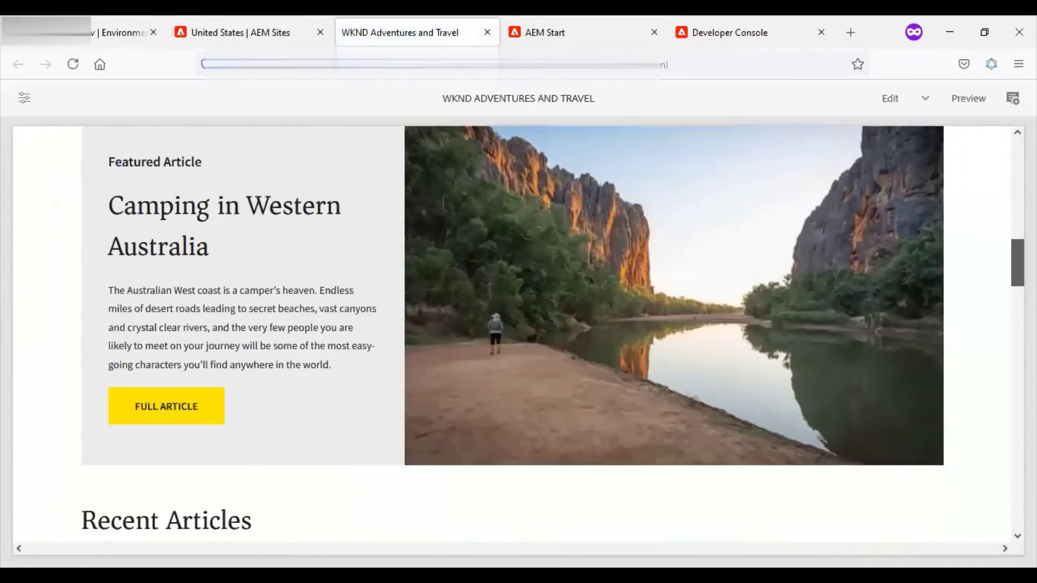
{"action": "scroll", "coordinate": [518, 335], "scroll_direction": "down", "scroll_amount": 15}
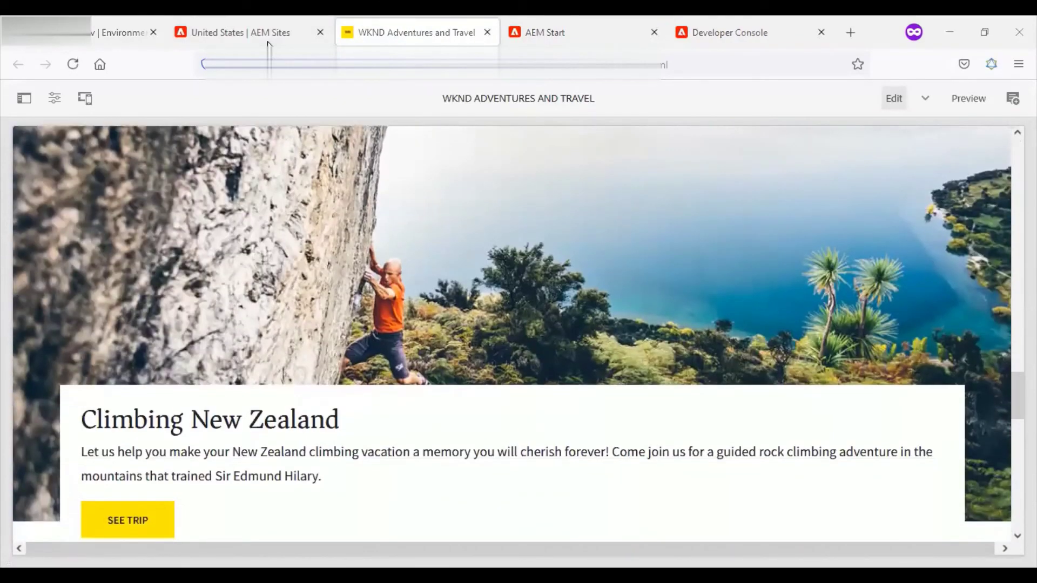
{"action": "left_click", "coordinate": [268, 42]}
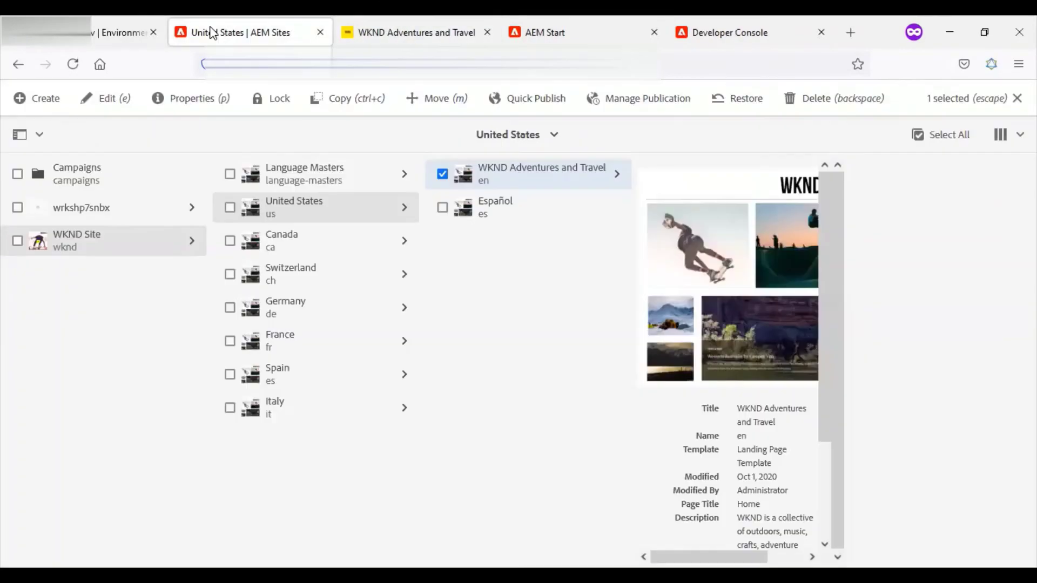
- Return to the dev environment details and scroll down to the Publish Service (AEM) link
{"action": "left_click", "coordinate": [100, 17]}
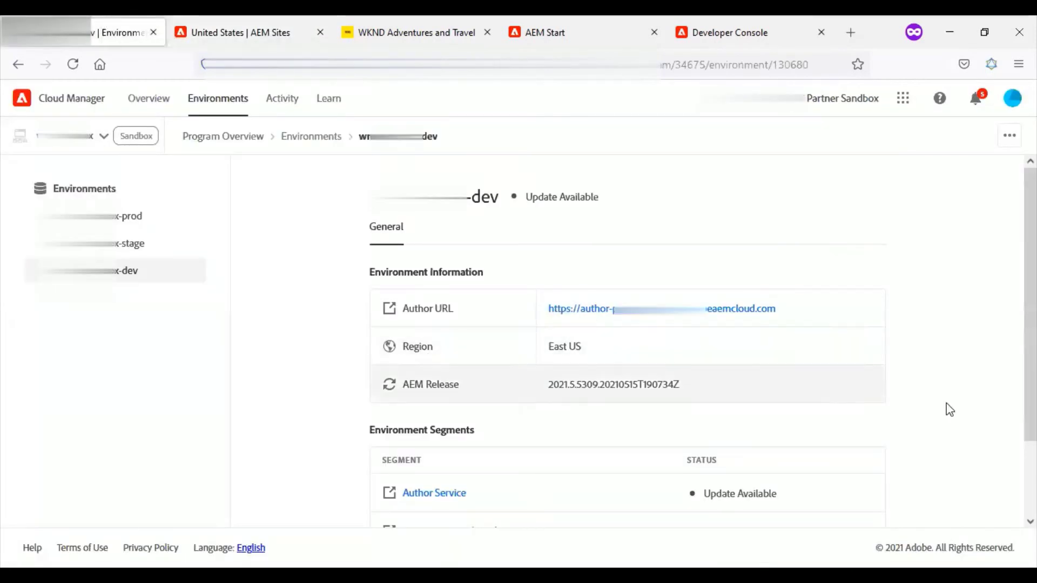
{"action": "scroll", "coordinate": [950, 411], "scroll_direction": "down", "scroll_amount": 3}
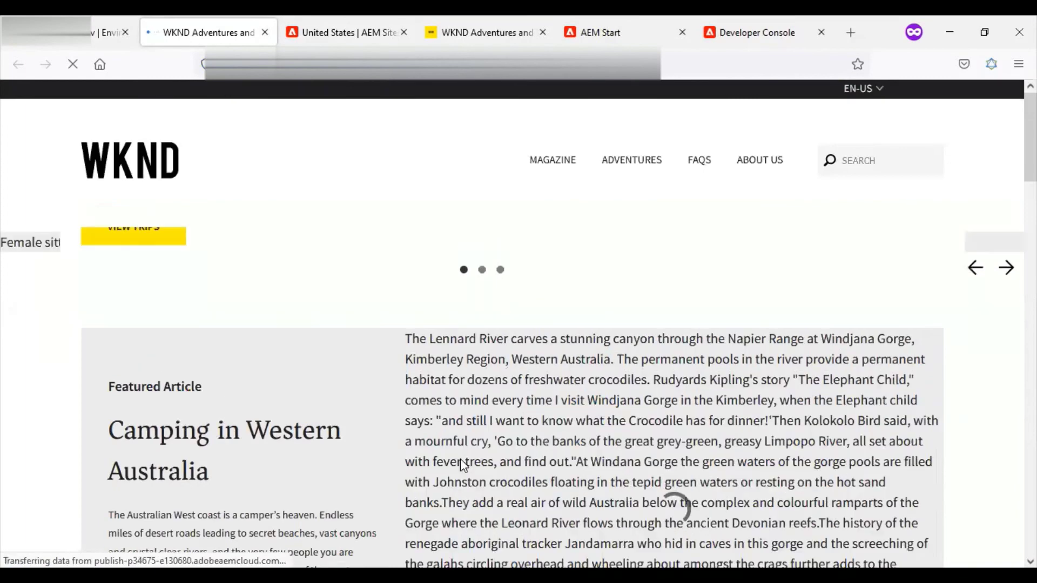
{"action": "scroll", "coordinate": [666, 493], "scroll_direction": "down", "scroll_amount": 10}
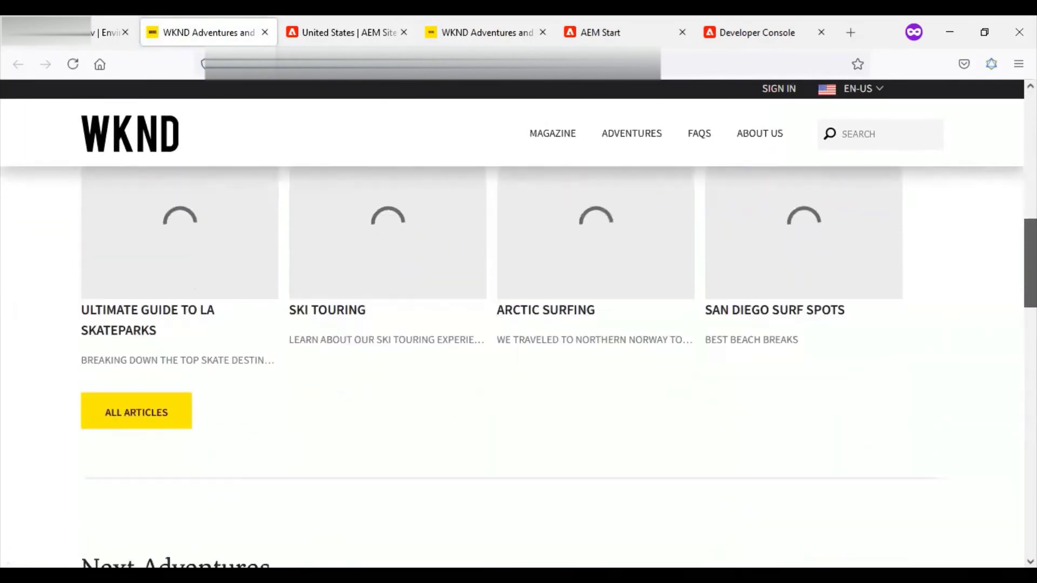
{"action": "scroll", "coordinate": [512, 324], "scroll_direction": "up", "scroll_amount": 5}
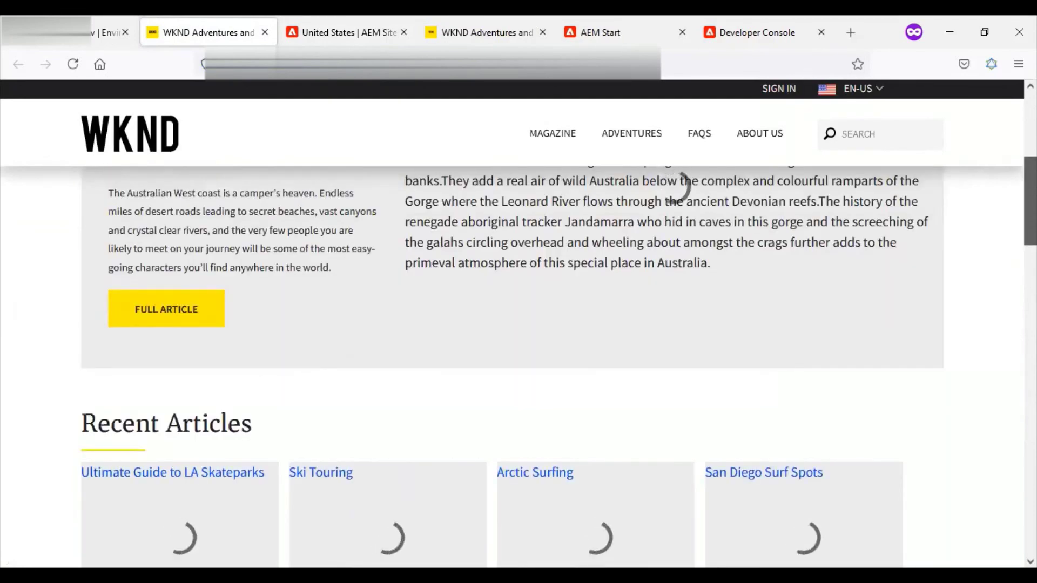
{"action": "scroll", "coordinate": [512, 356], "scroll_direction": "up", "scroll_amount": 5}
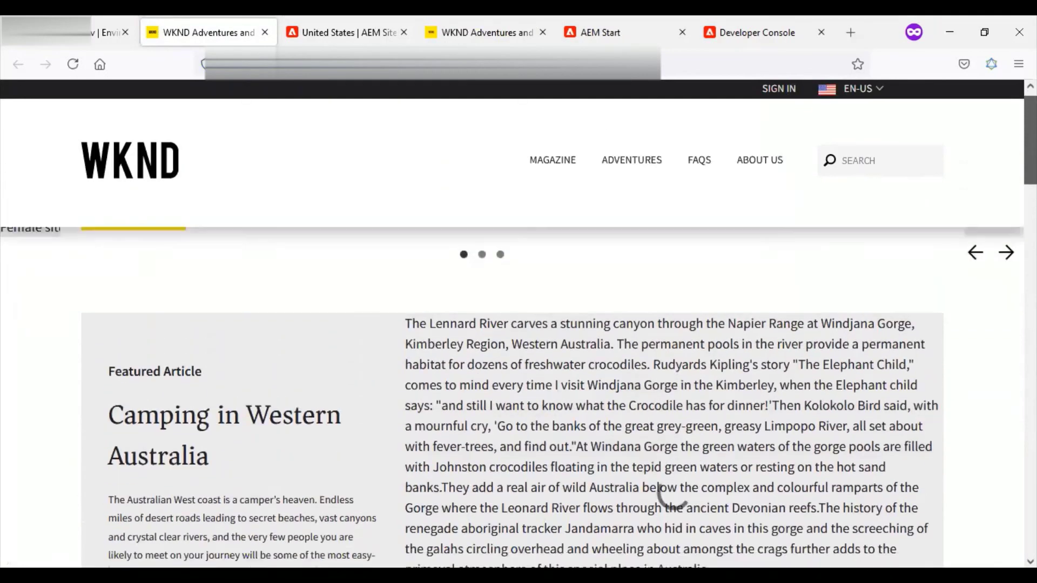
{"action": "scroll", "coordinate": [666, 486], "scroll_direction": "down", "scroll_amount": 10}
{"action": "scroll", "coordinate": [518, 324], "scroll_direction": "down", "scroll_amount": 10}
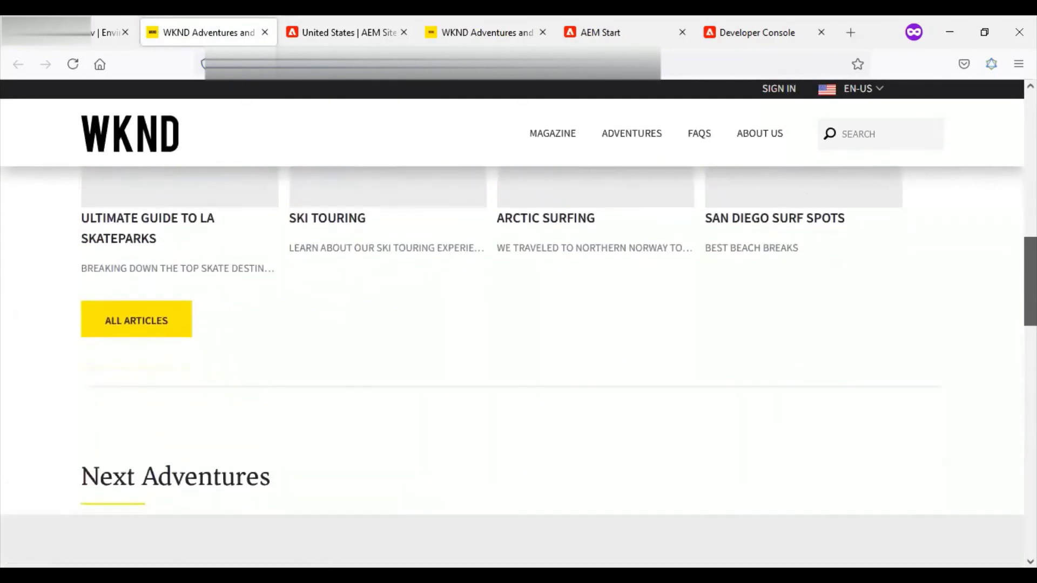
{"action": "scroll", "coordinate": [519, 324], "scroll_direction": "up", "scroll_amount": 5}
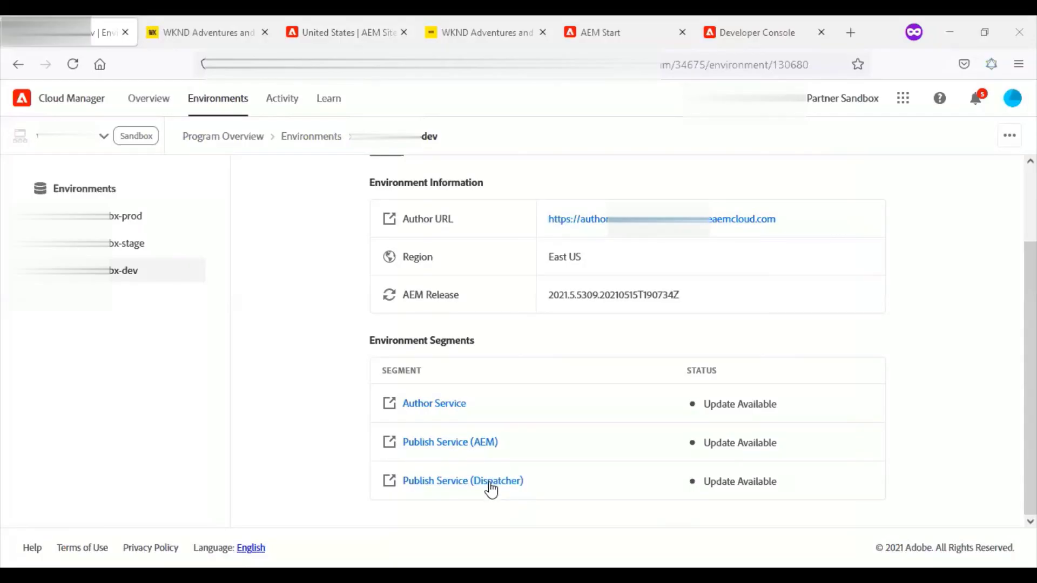
- Open the WKND home page via the Publish Service (Dispatcher) link and scroll to its footer
{"action": "left_click", "coordinate": [489, 481]}
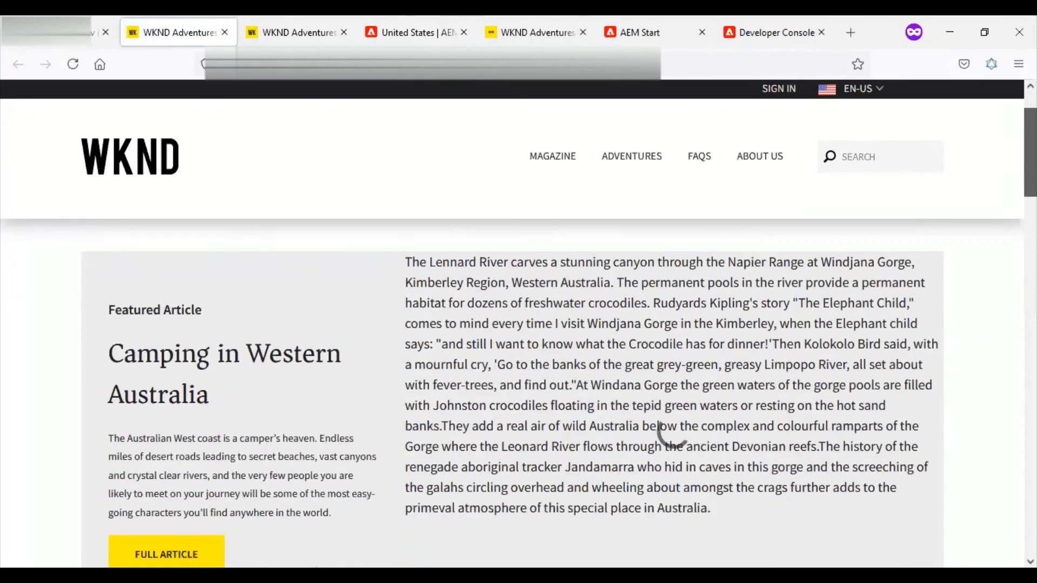
{"action": "scroll", "coordinate": [669, 432], "scroll_direction": "down", "scroll_amount": 10}
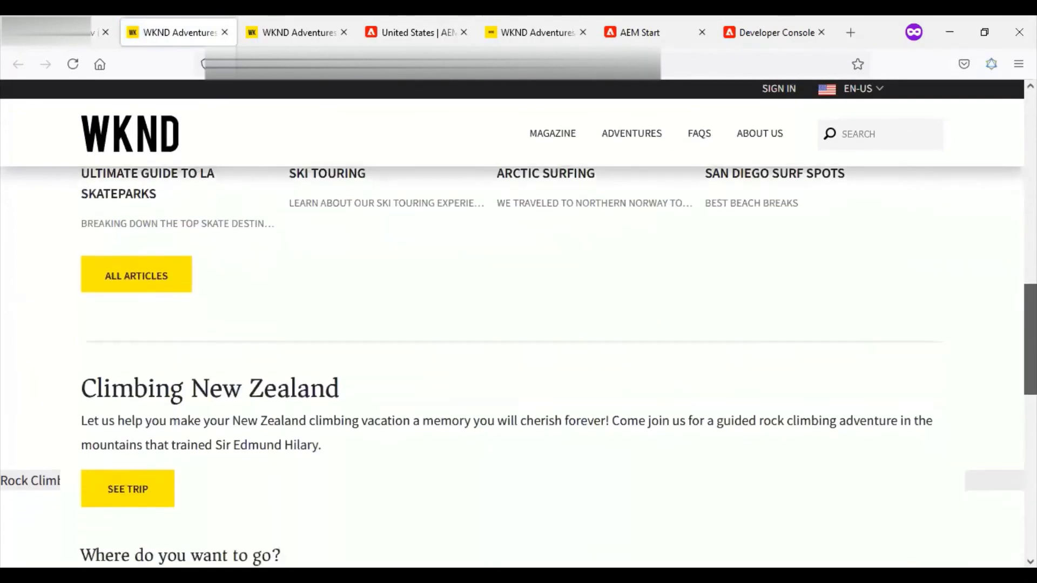
{"action": "scroll", "coordinate": [518, 367], "scroll_direction": "down", "scroll_amount": 7}
{"action": "scroll", "coordinate": [627, 140], "scroll_direction": "down", "scroll_amount": 4}
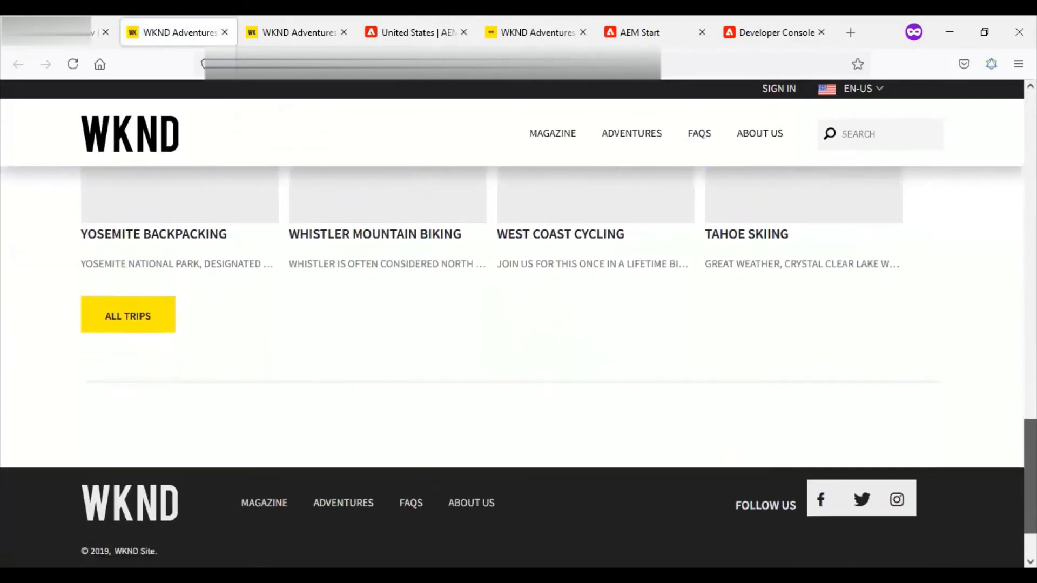